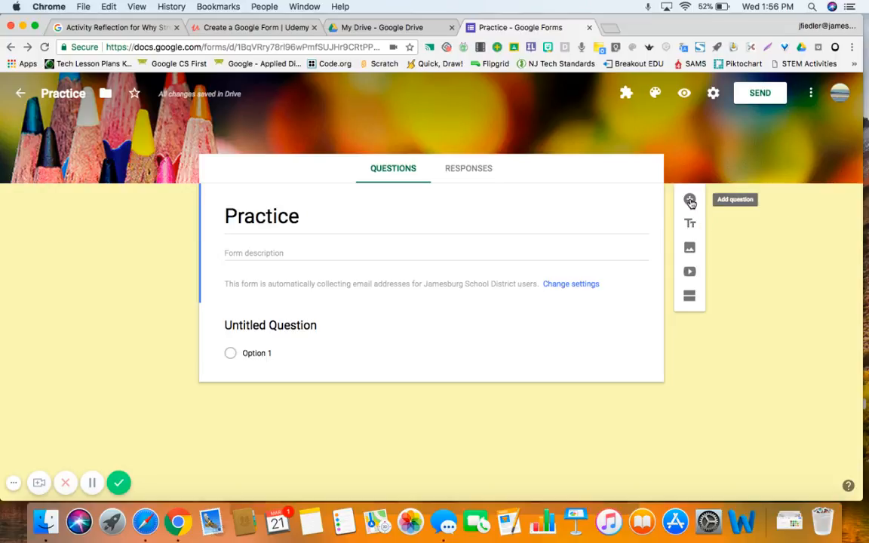
- Add a required short answer question titled "Name" to the Practice form
left_click(690, 201)
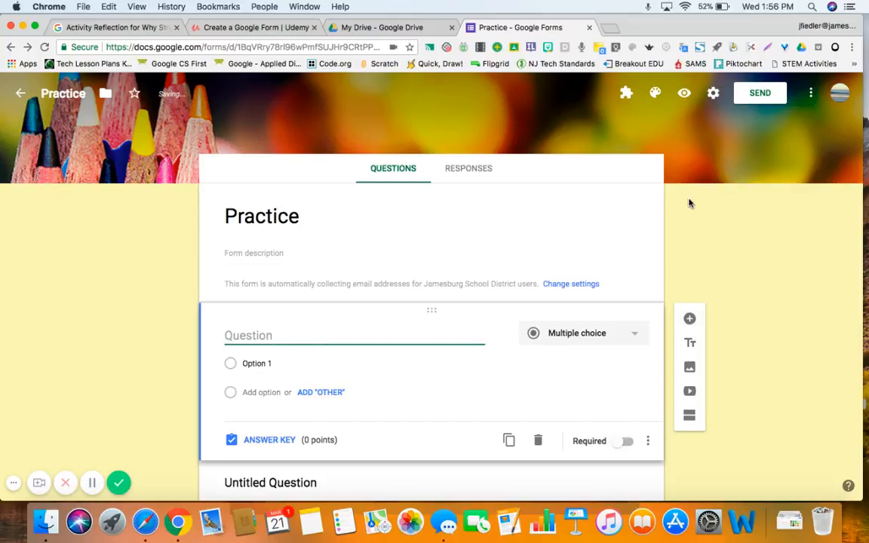
scroll(601, 244, "down", 1)
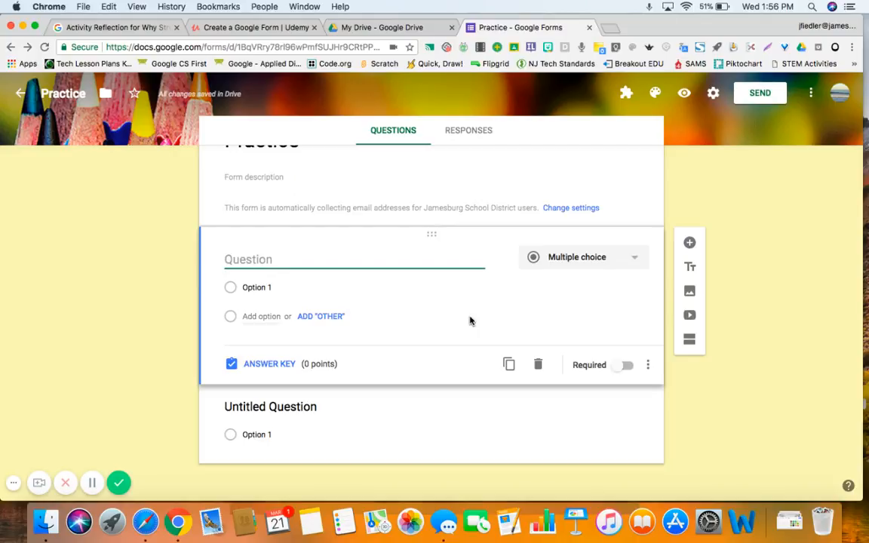
left_click(636, 261)
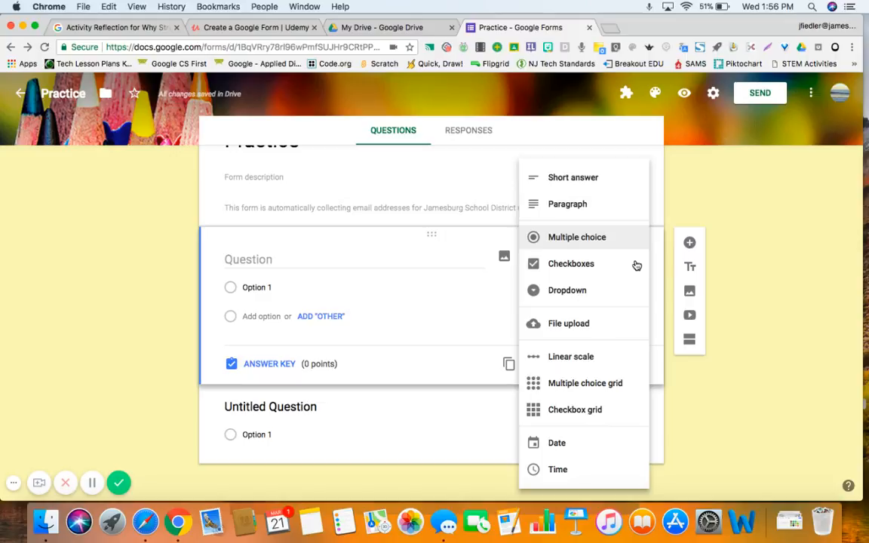
left_click(575, 178)
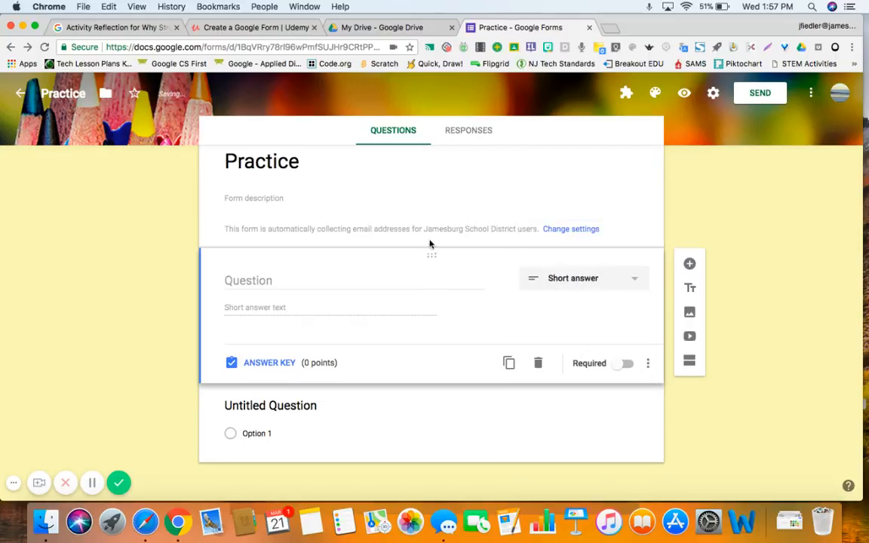
left_click(247, 280)
type("Na")
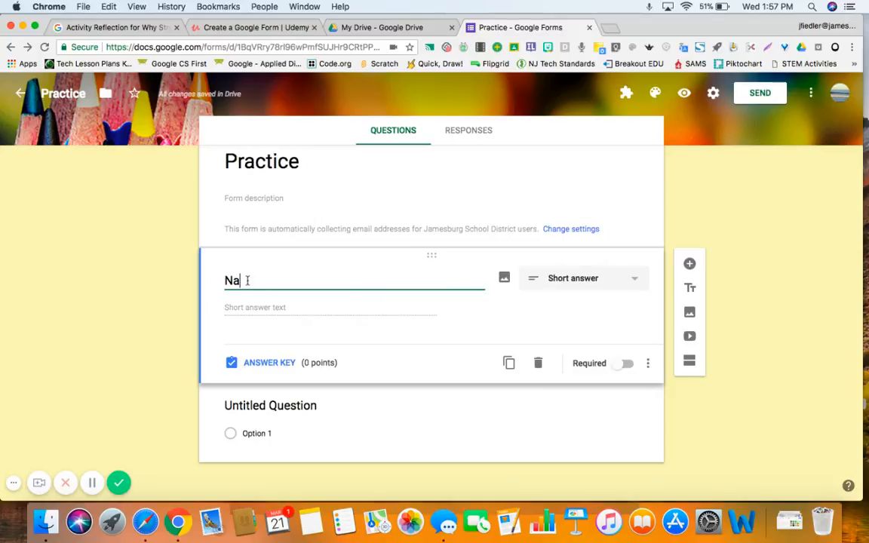
type("me")
left_click(618, 370)
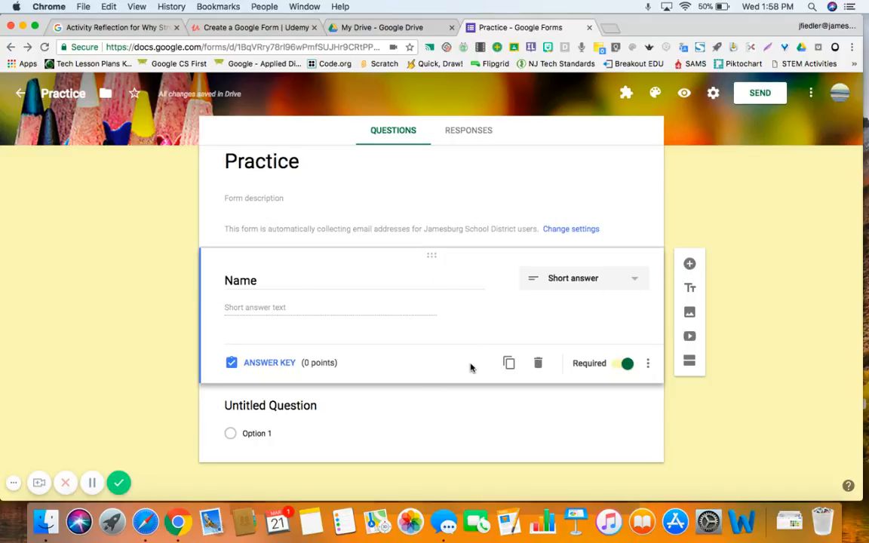
- Add a required paragraph question reading "Tell me how your day is going." below the Name question
left_click(690, 266)
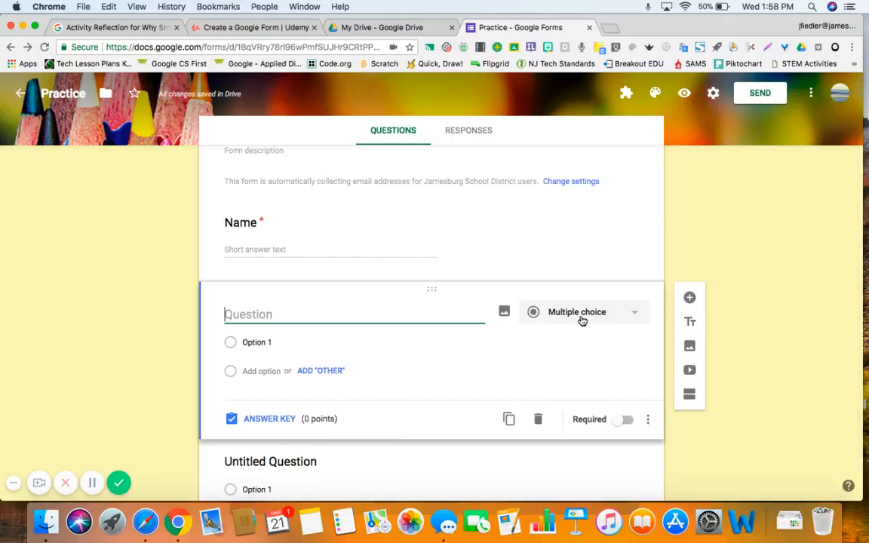
left_click(636, 319)
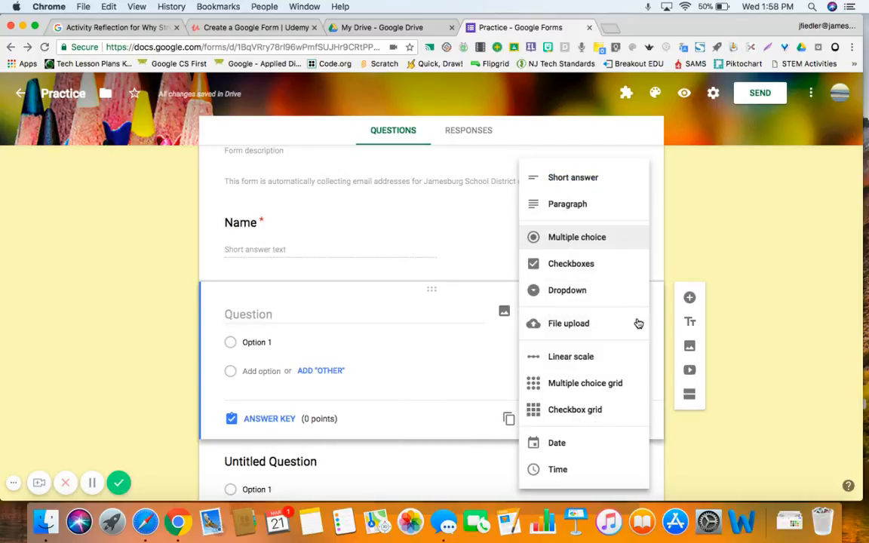
left_click(569, 205)
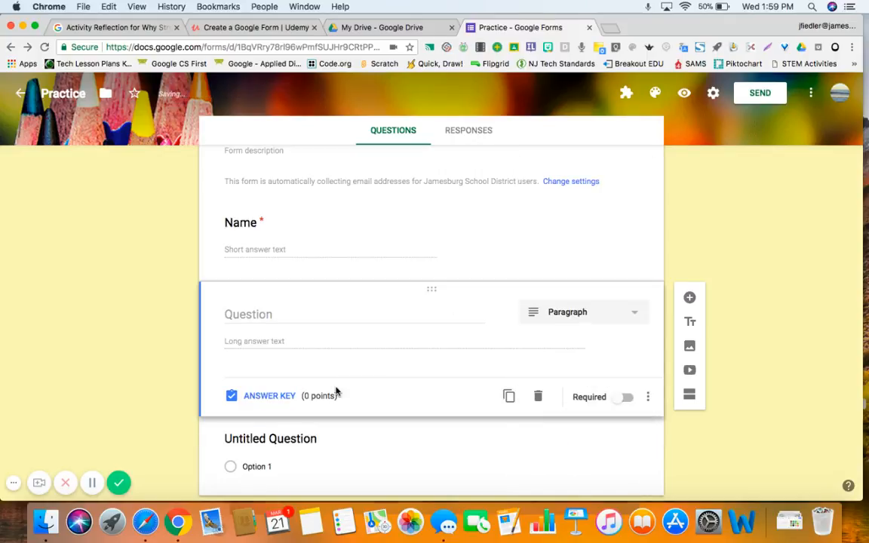
left_click(232, 317)
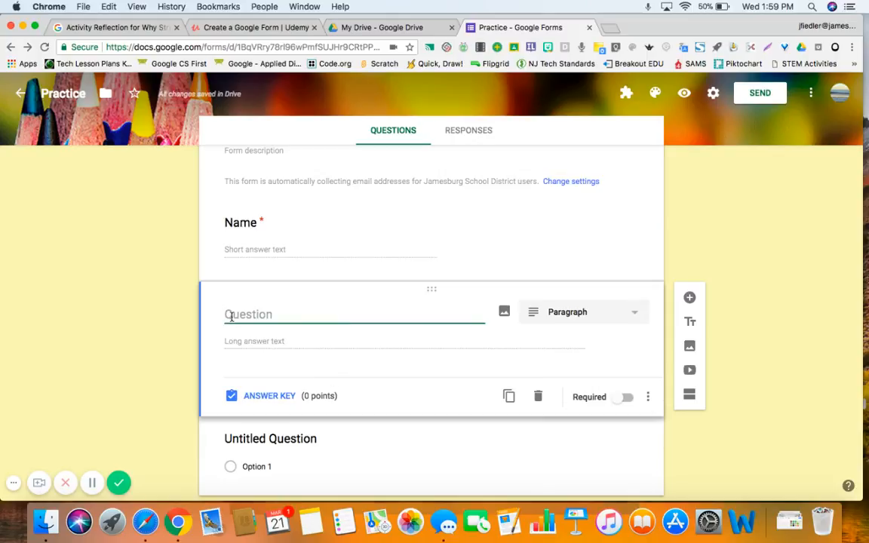
type("Tell me how")
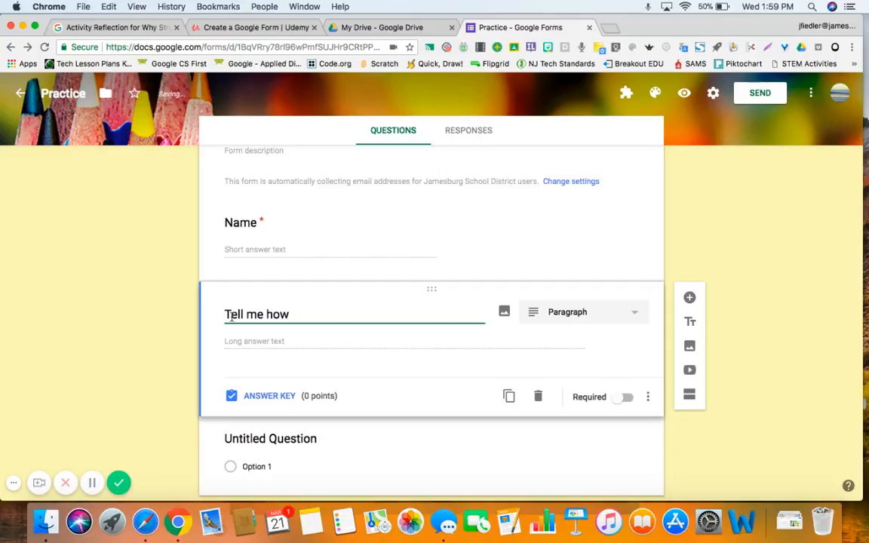
type(" your day is g")
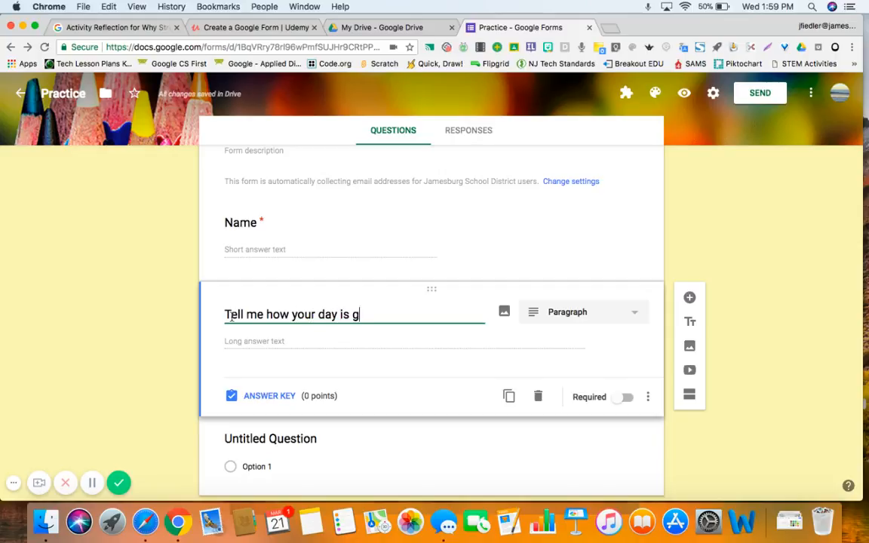
type("oing.")
left_click(622, 403)
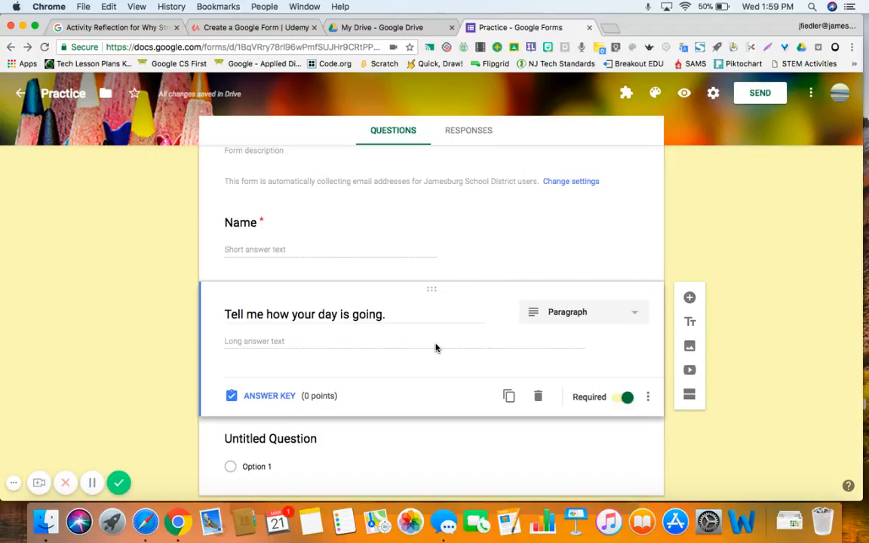
- Preview the form, look through all its questions down to the end, and return to editing it
left_click(684, 94)
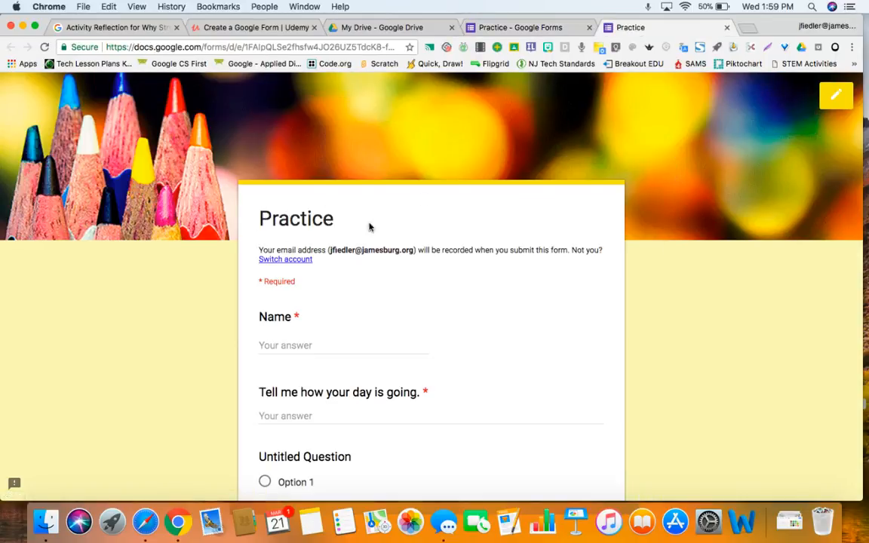
scroll(570, 347, "down", 3)
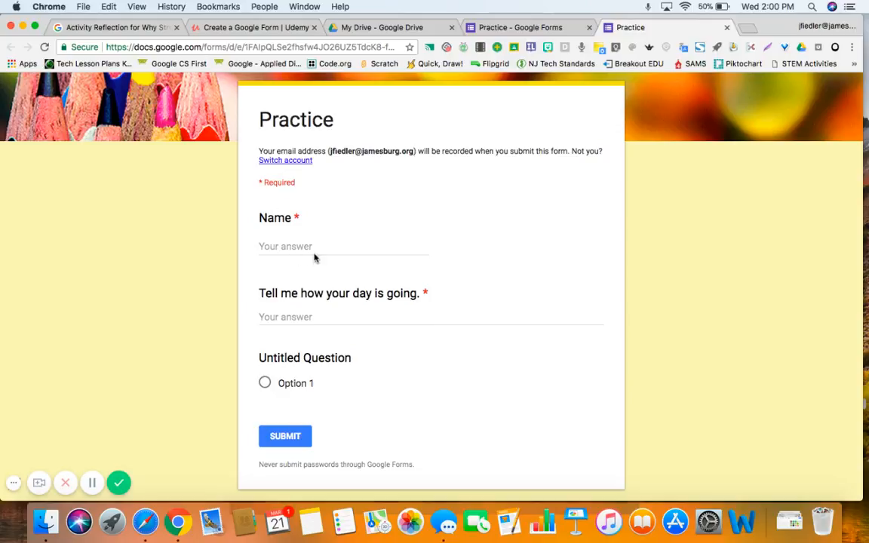
scroll(435, 411, "down", 2)
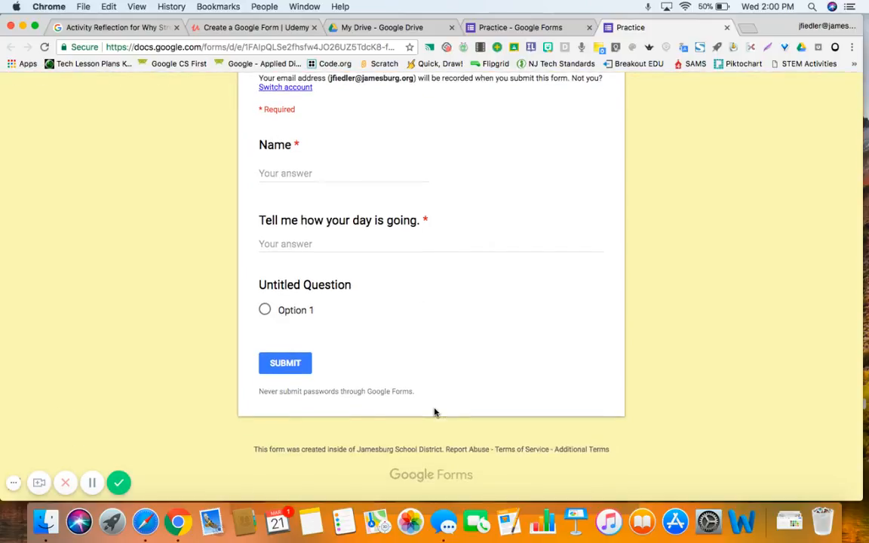
scroll(435, 411, "up", 3)
scroll(435, 412, "up", 2)
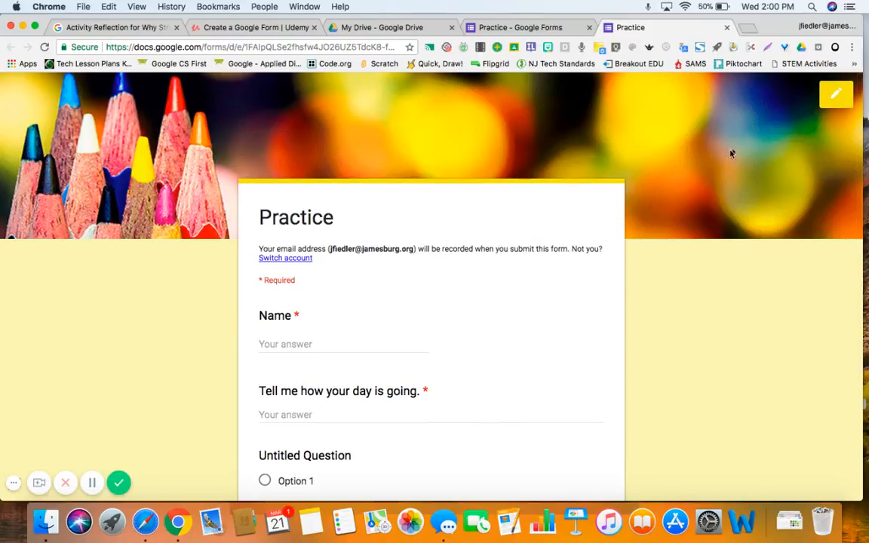
left_click(832, 100)
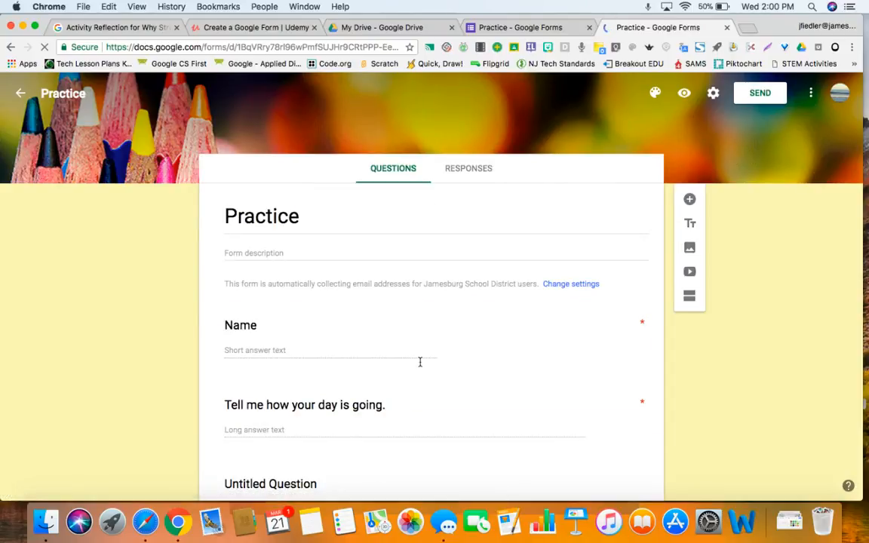
- Move the untitled multiple choice question above "Tell me how your day is going." and back below it
scroll(453, 316, "down", 2)
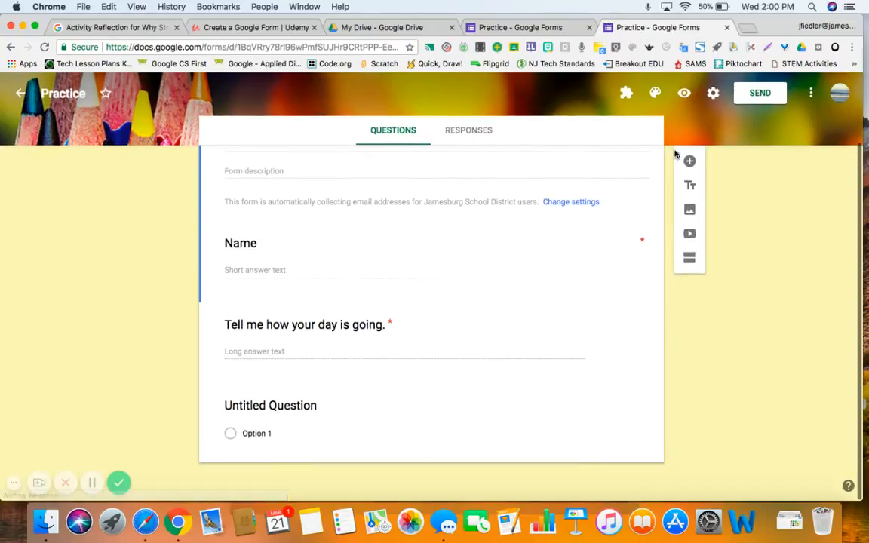
scroll(387, 295, "up", 2)
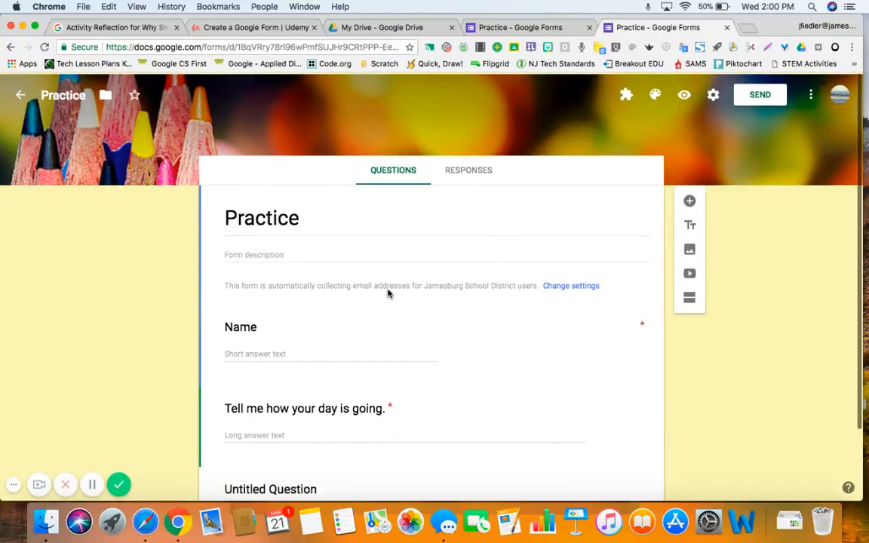
scroll(401, 390, "down", 2)
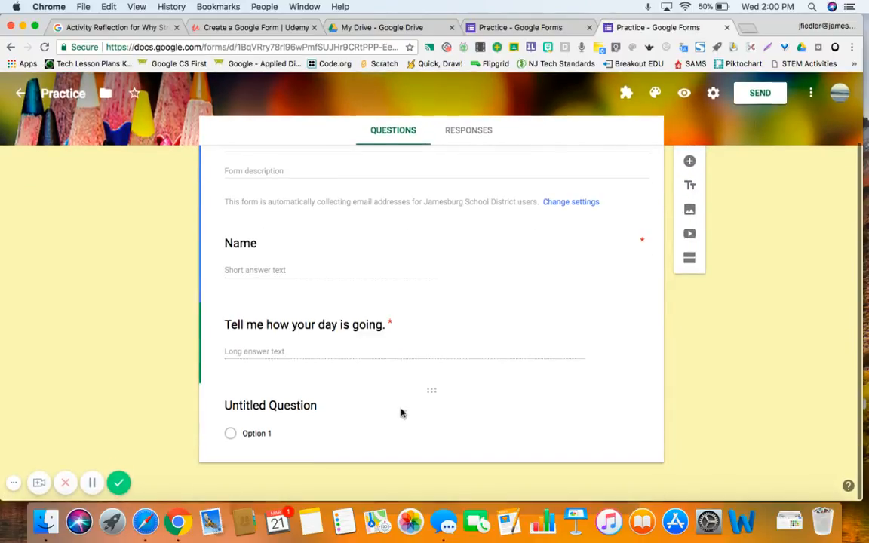
left_click(401, 393)
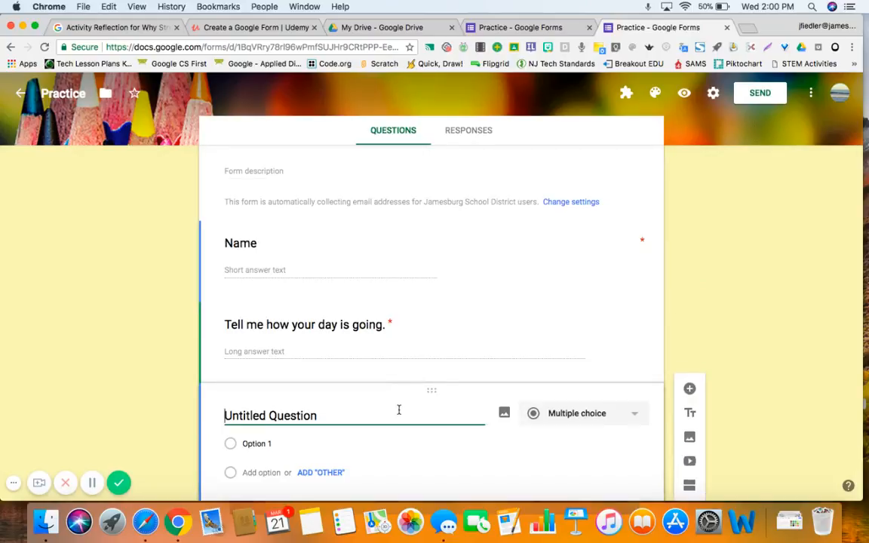
scroll(524, 333, "down", 1)
scroll(526, 332, "up", 2)
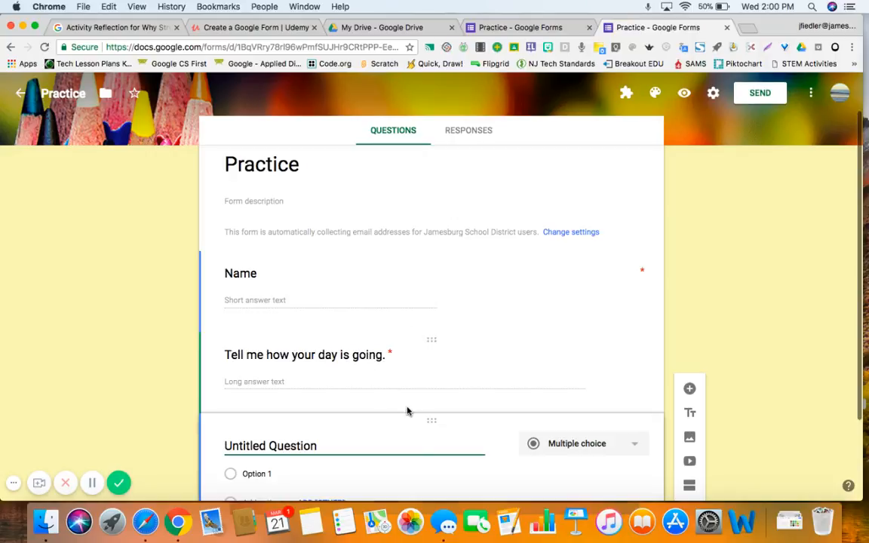
scroll(407, 409, "down", 1)
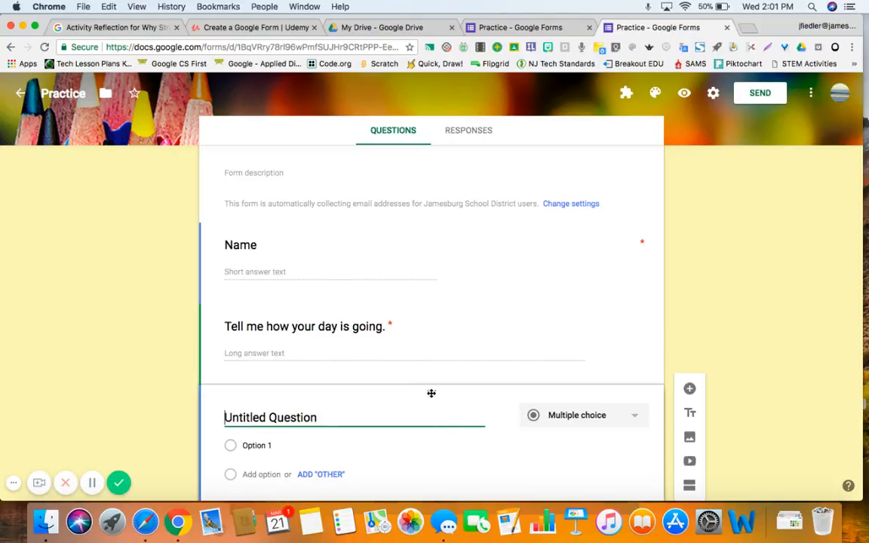
left_click_drag(435, 388, 415, 279)
scroll(583, 253, "down", 2)
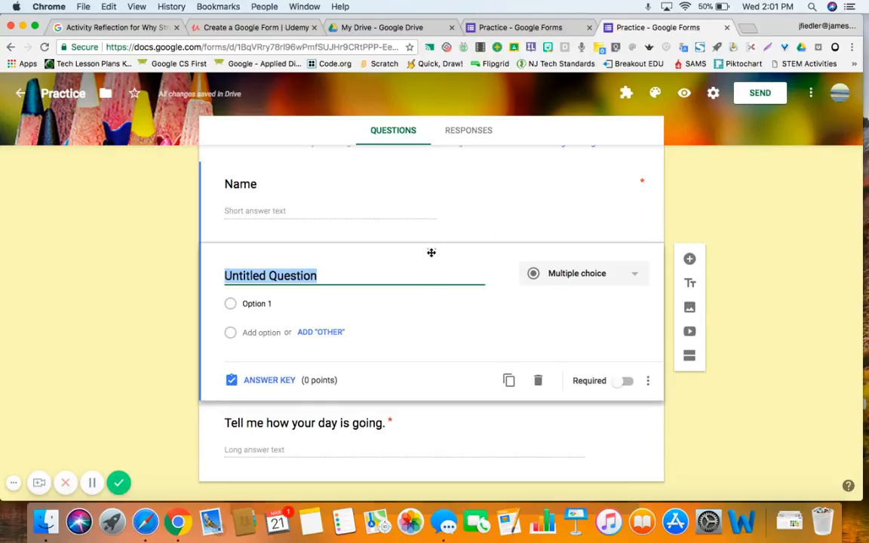
left_click_drag(431, 252, 421, 402)
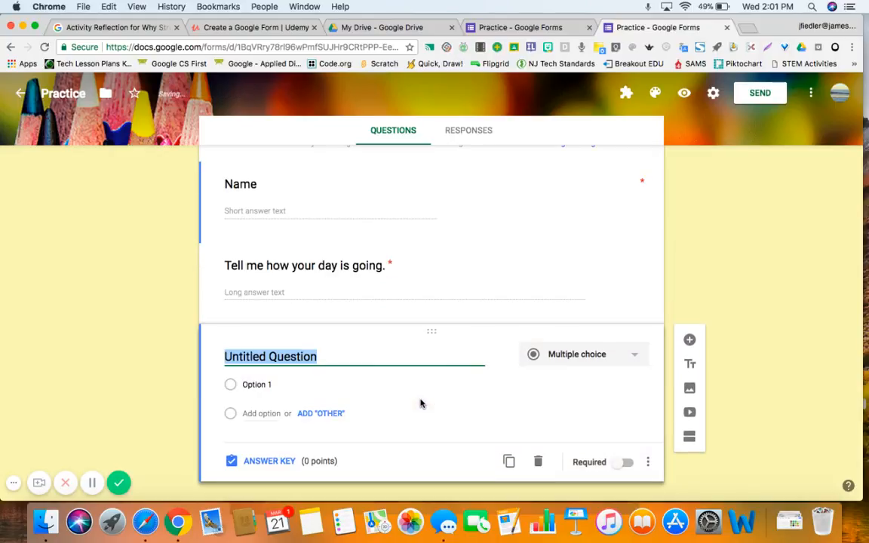
- Title the untitled multiple choice question "What color is the sky?"
scroll(422, 403, "down", 1)
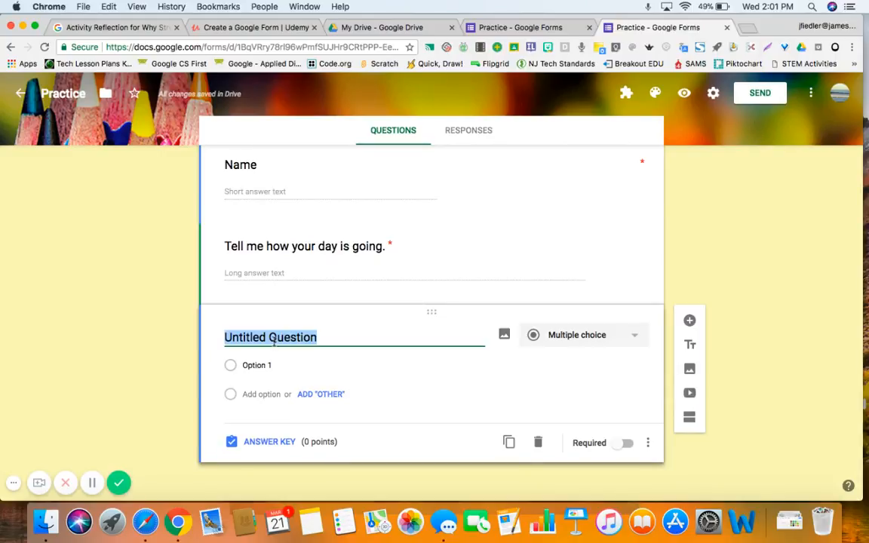
type("What")
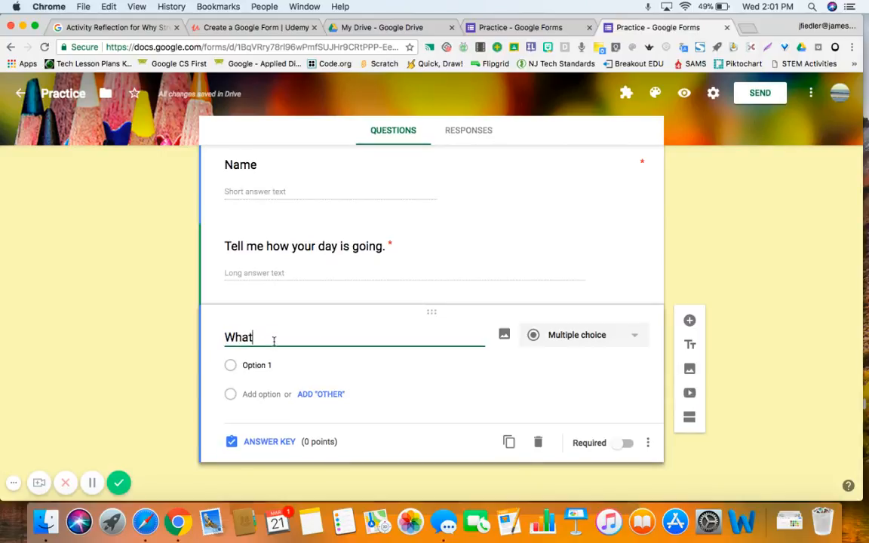
type(" color is th")
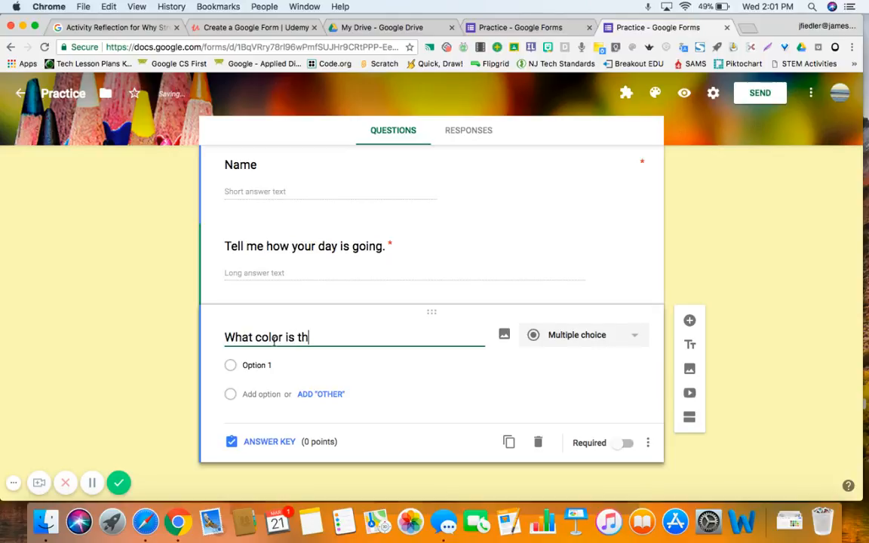
type("e sky?")
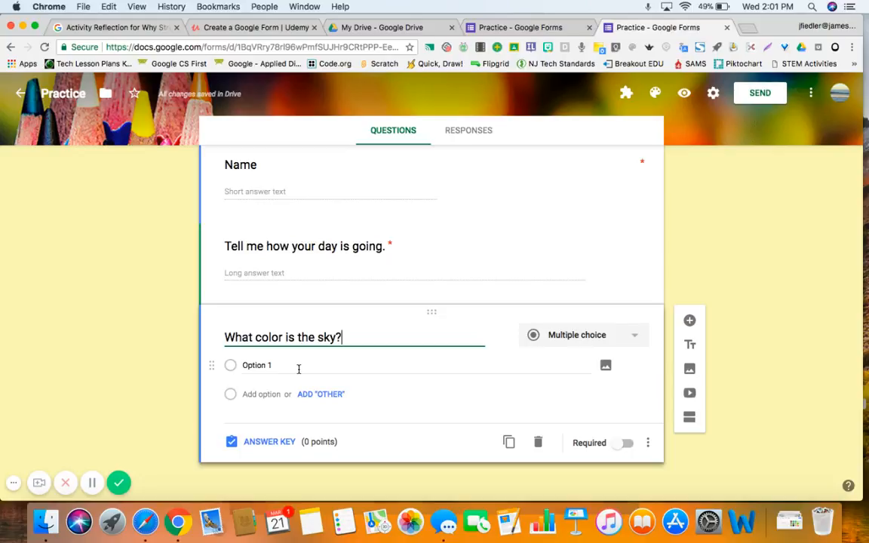
- Give the sky color question the three answer options green, black and blue
left_click(255, 365)
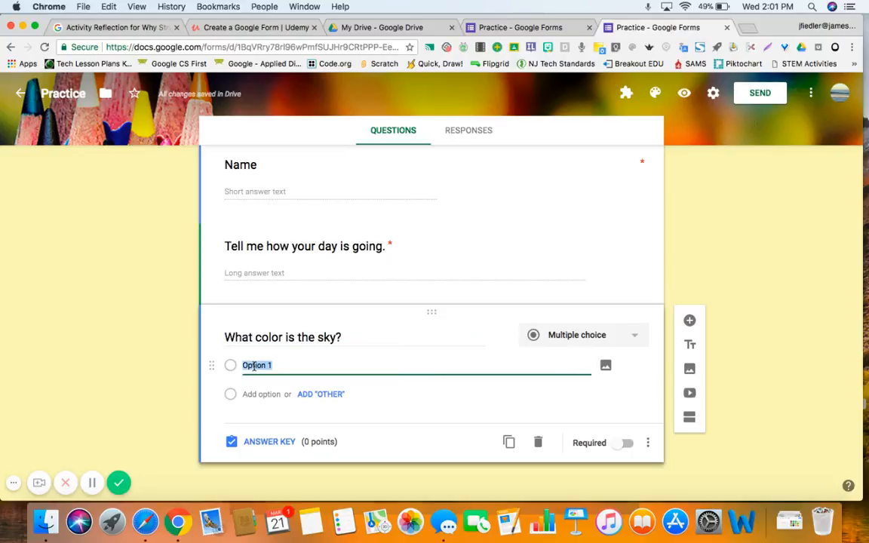
type("green")
left_click(254, 395)
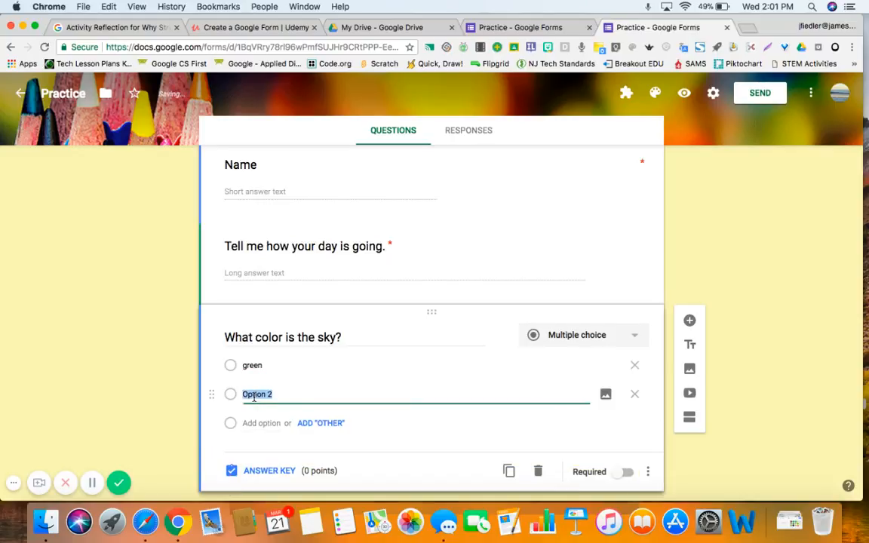
type("black")
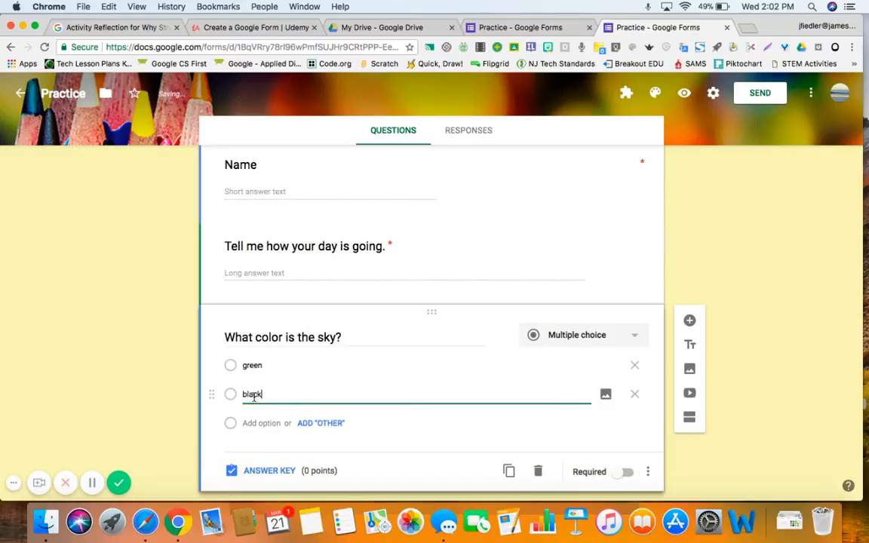
left_click(261, 422)
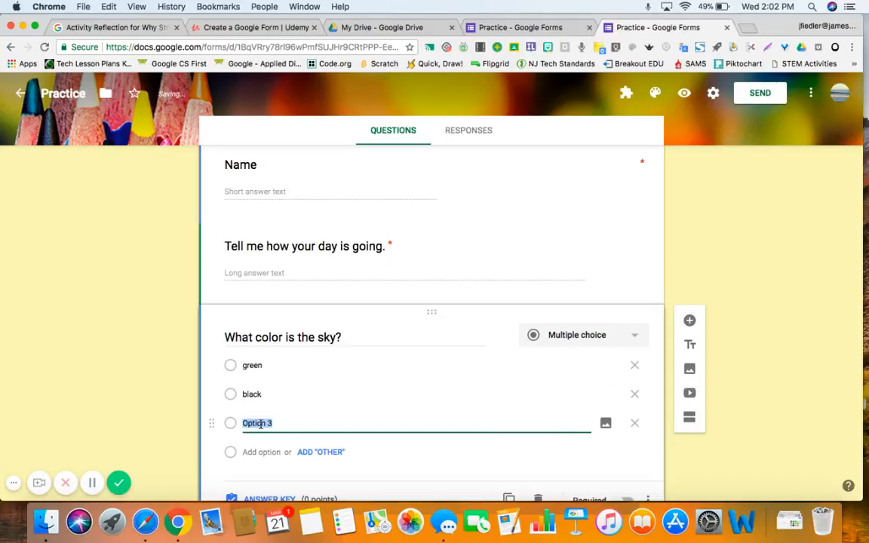
type("blue")
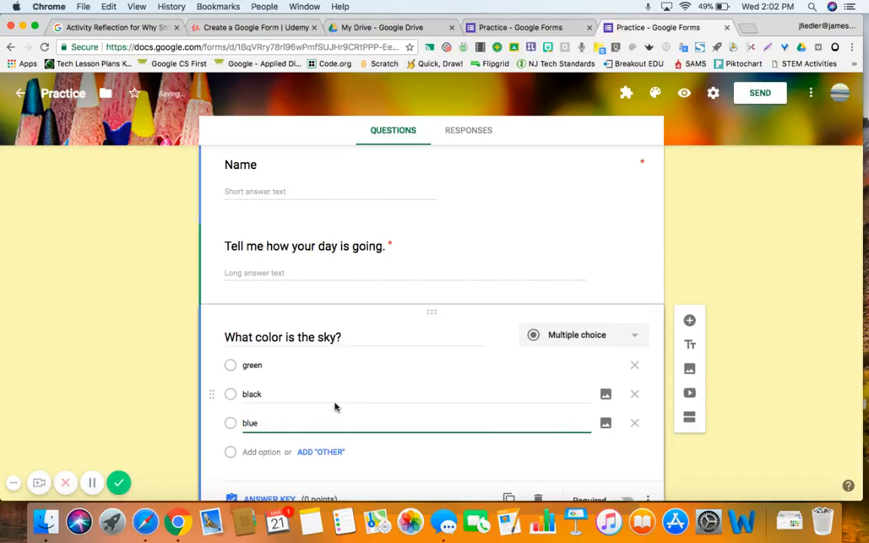
- Add an "Other" option to the sky color question, move green below black, and remove the "Other" option again
scroll(341, 402, "down", 2)
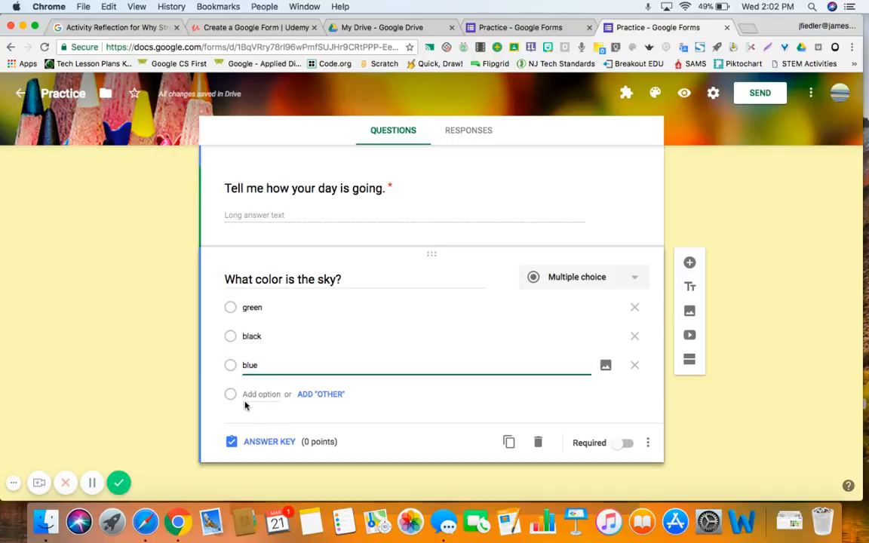
left_click(330, 395)
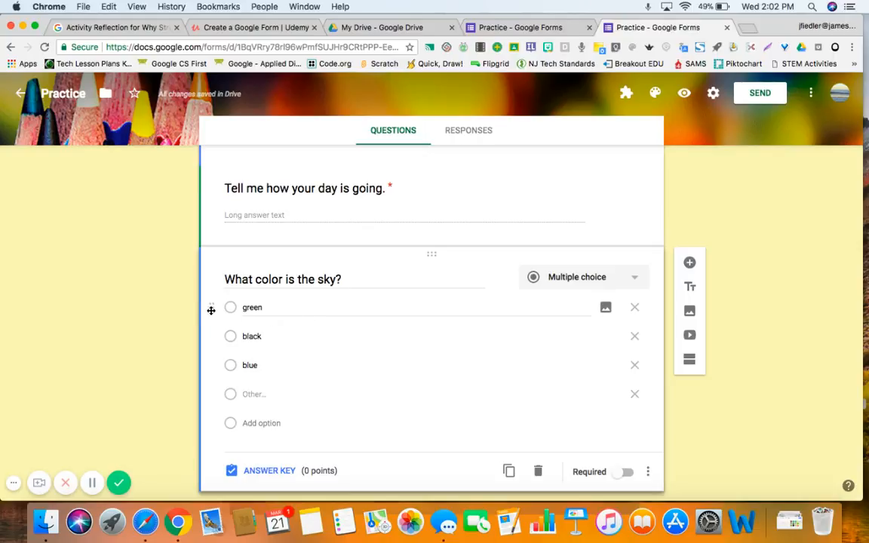
left_click_drag(211, 310, 215, 347)
left_click(636, 395)
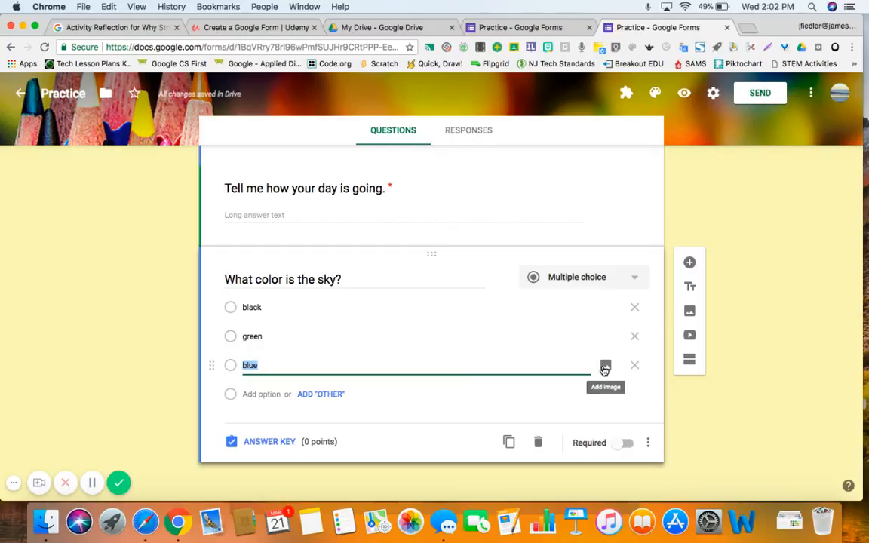
- Search Google images for "blue" and attach the plain solid blue picture to the blue answer option
left_click(605, 368)
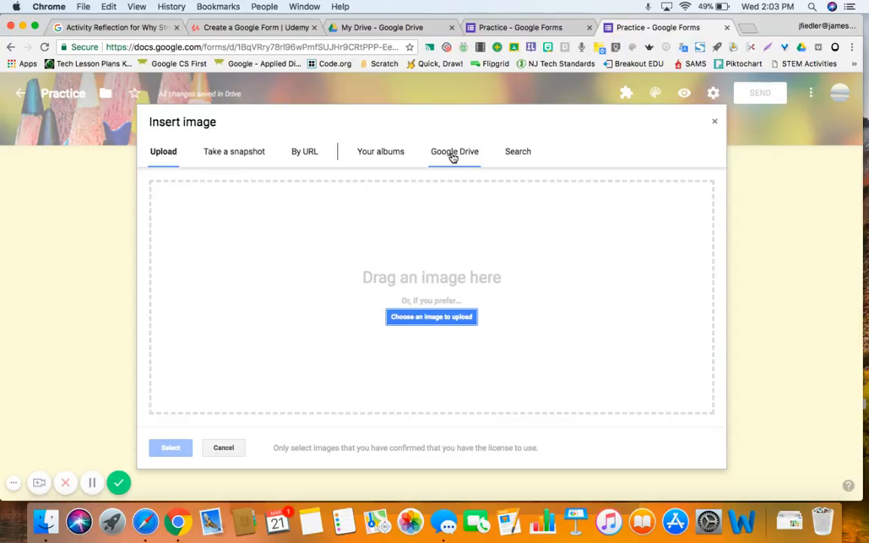
left_click(530, 158)
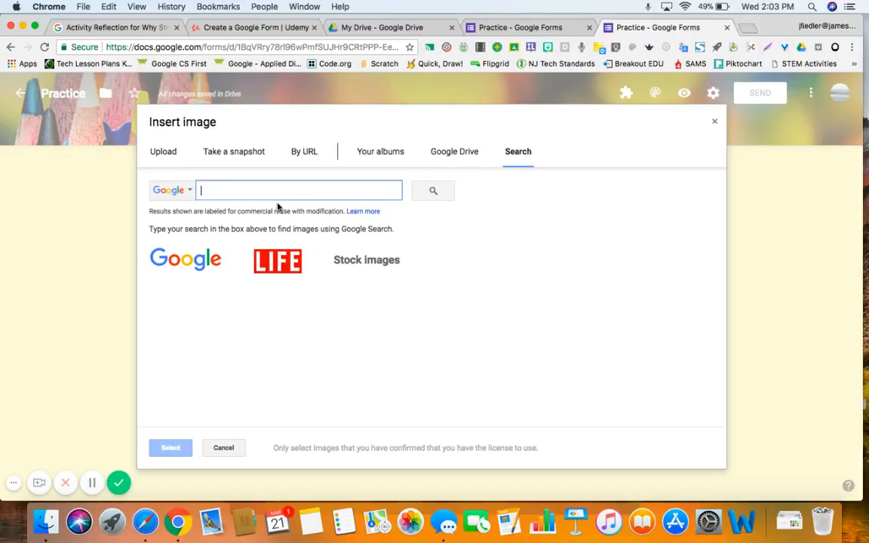
type("blue")
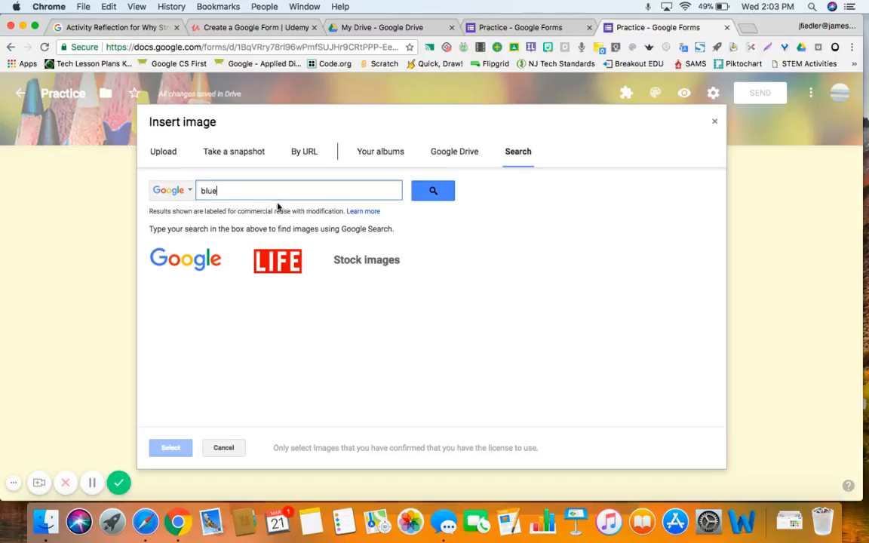
key("Return")
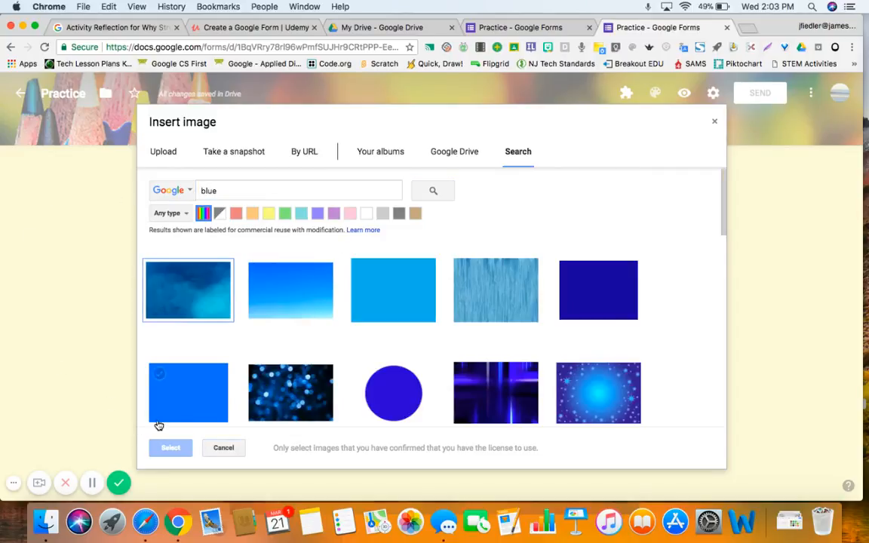
left_click(191, 394)
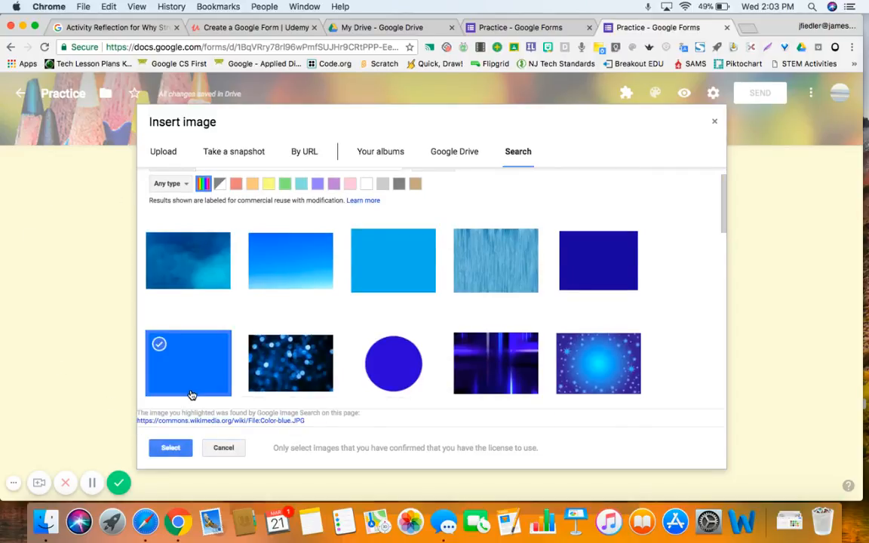
left_click(172, 448)
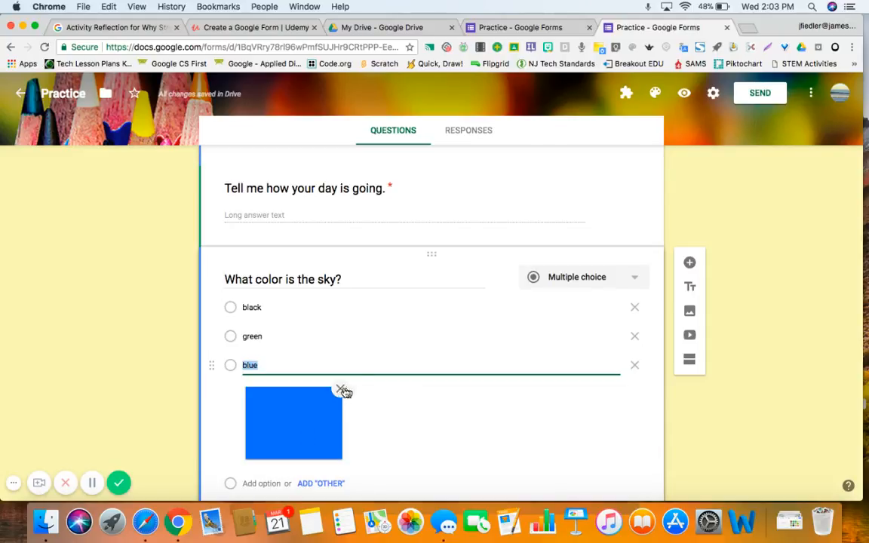
- Make the question "What color is the sky?" required
scroll(414, 404, "down", 1)
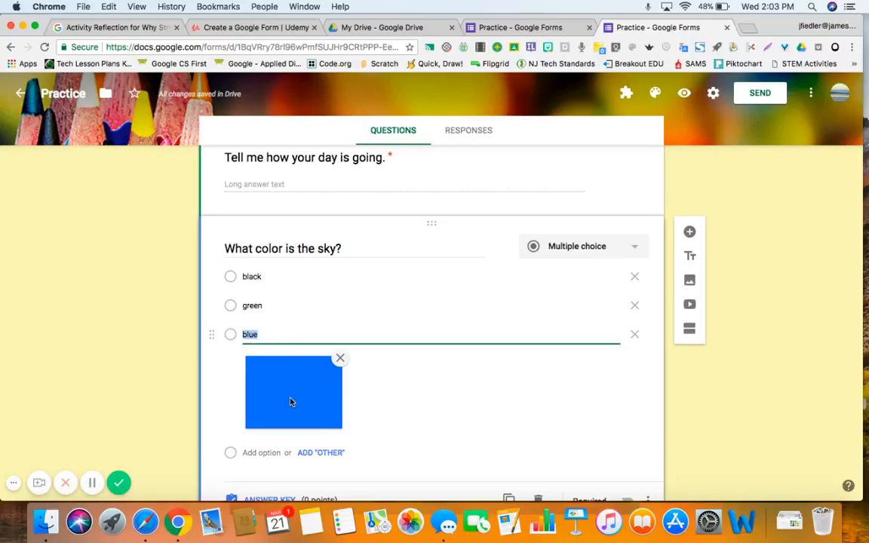
scroll(290, 401, "down", 2)
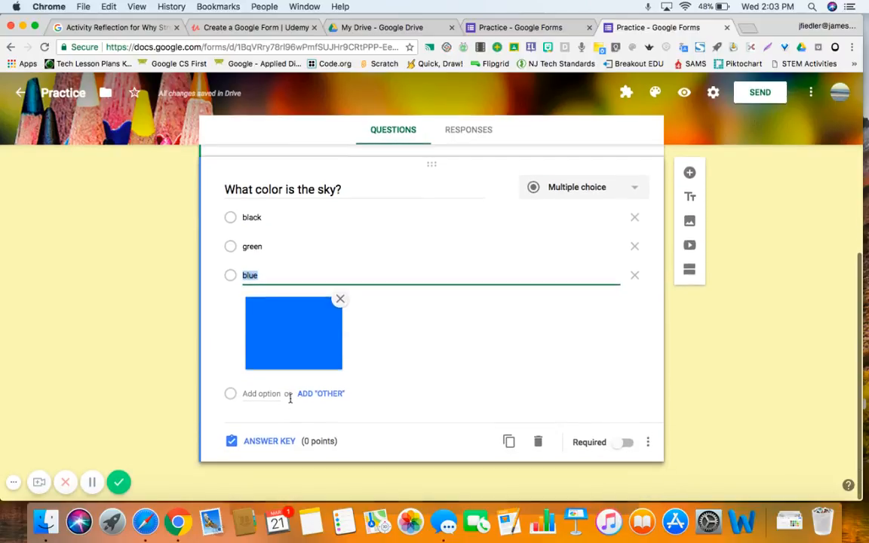
scroll(290, 399, "up", 1)
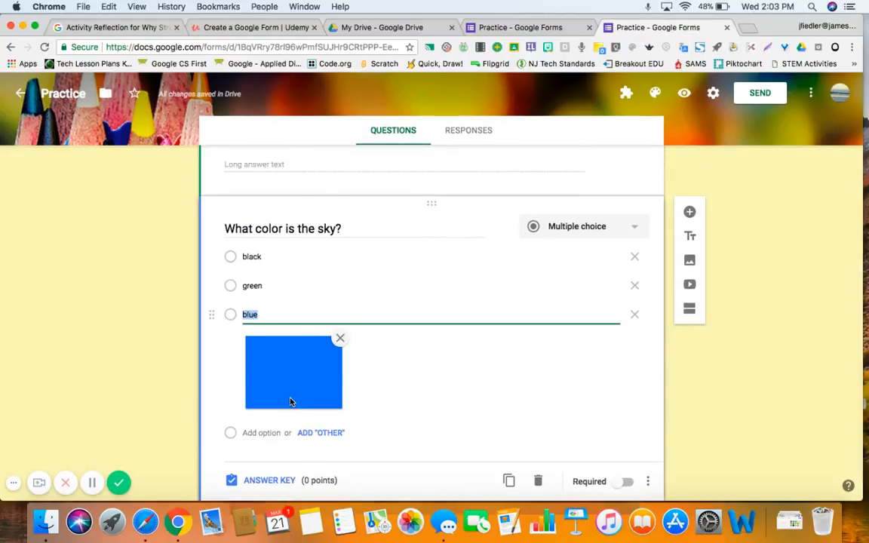
scroll(290, 398, "down", 1)
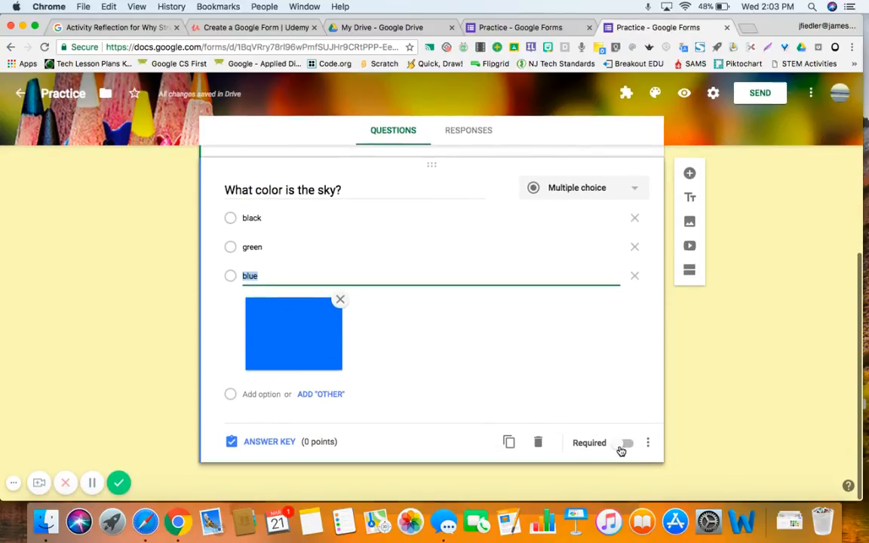
left_click(624, 444)
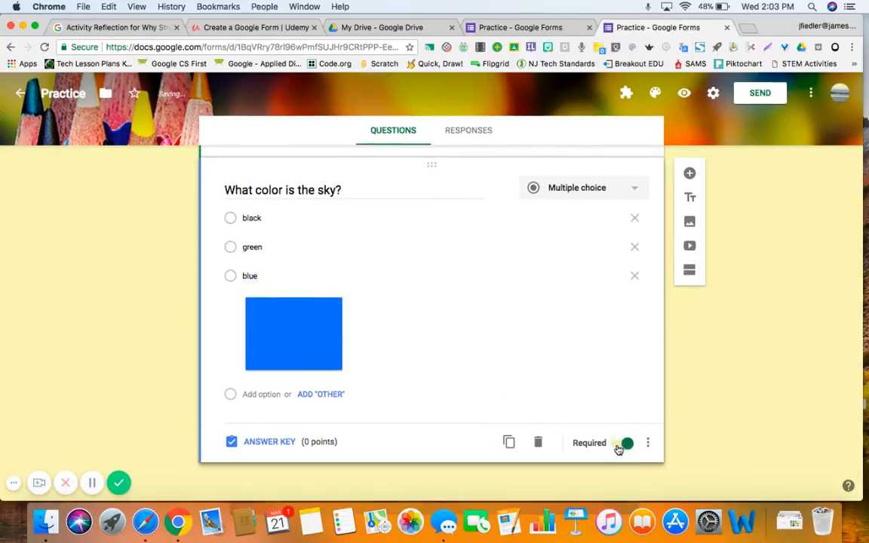
- Add a new multiple choice question titled "What is your favorite color?" below the sky color question
left_click(689, 176)
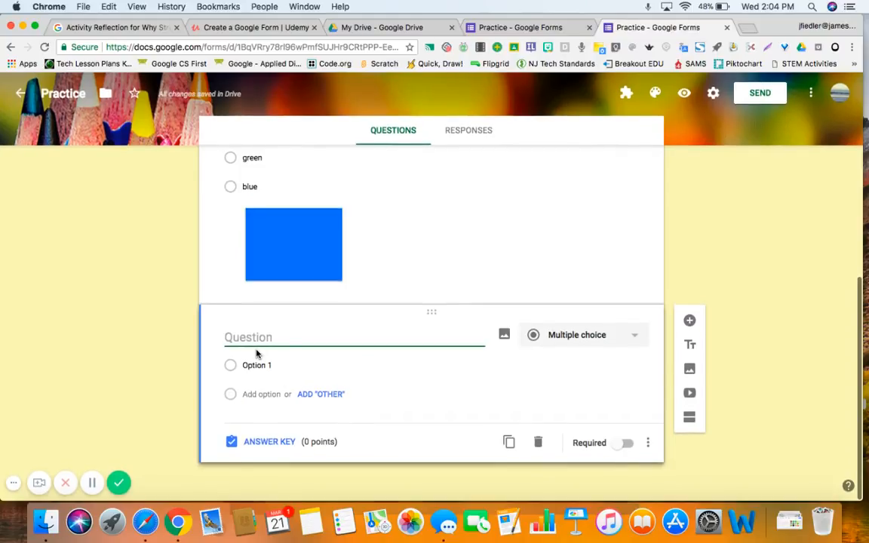
type("What is your f")
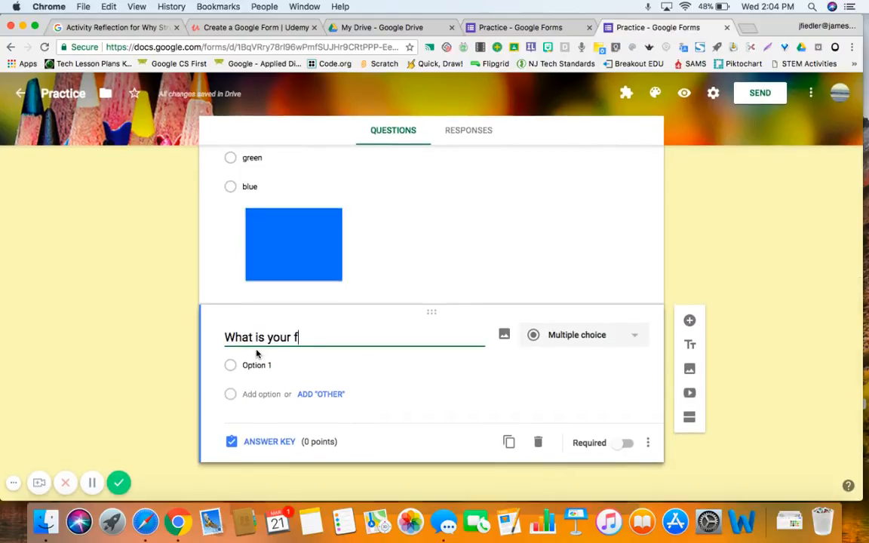
type("avorite color?")
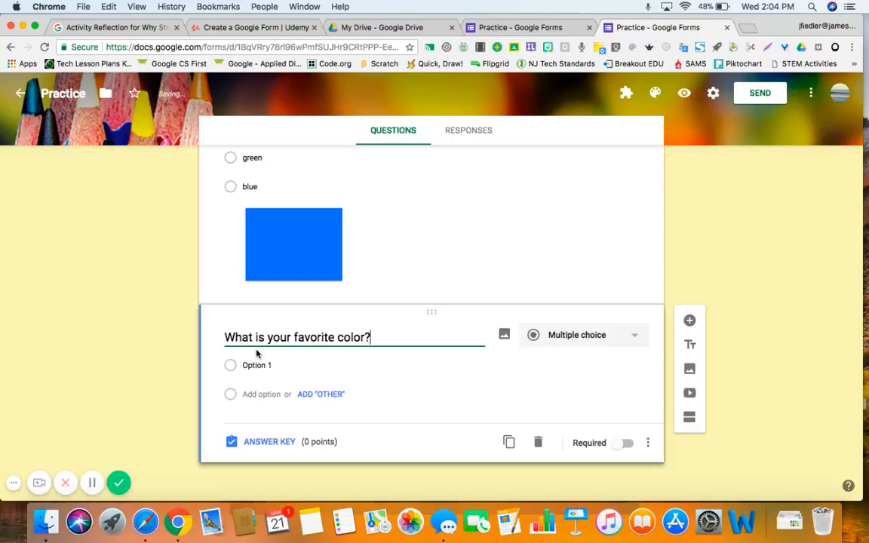
- Give the favorite color question the three answer options blue, orange and red
left_click(255, 364)
type("blue")
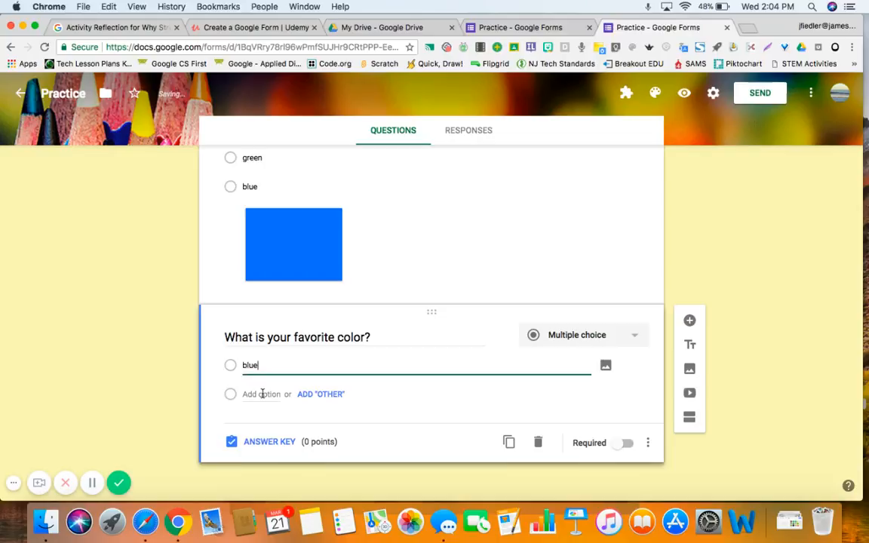
left_click(262, 393)
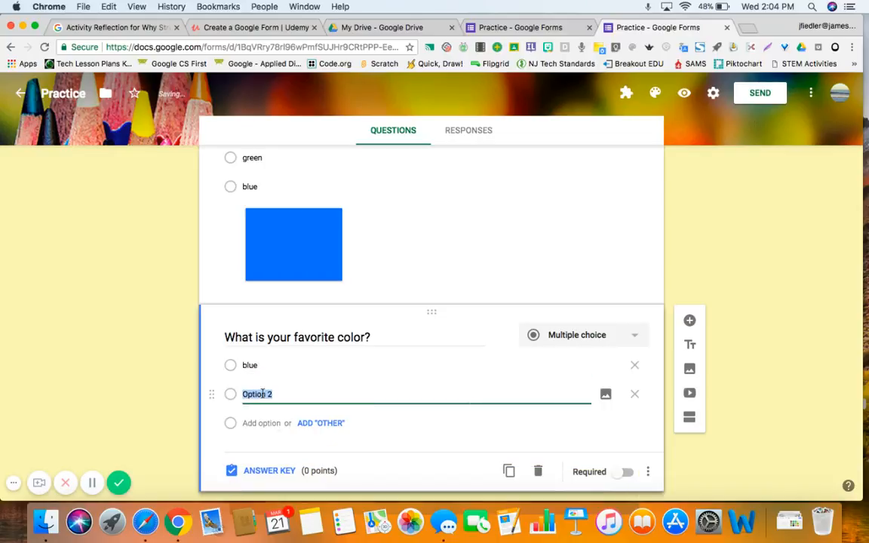
type("orange")
left_click(262, 423)
type("r")
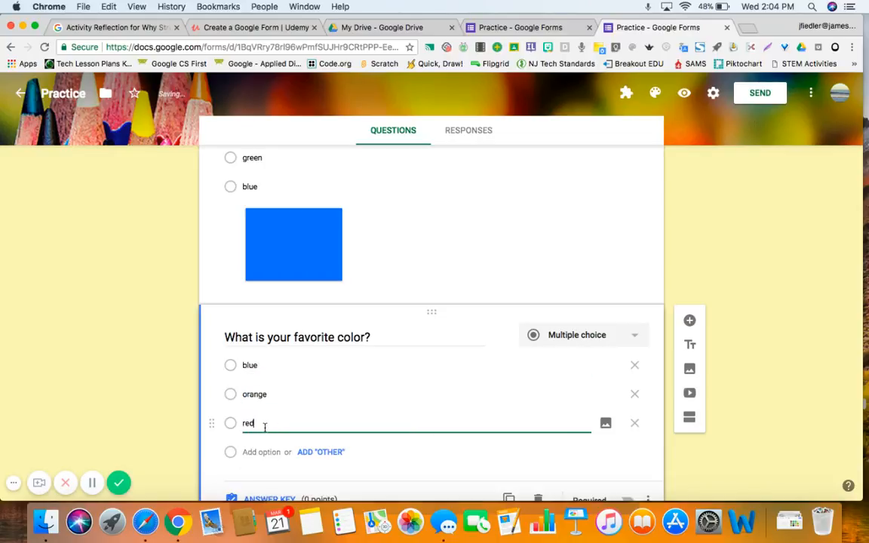
type("ed")
- Add an "Other" option to the favorite color question and make the question required
scroll(332, 413, "down", 2)
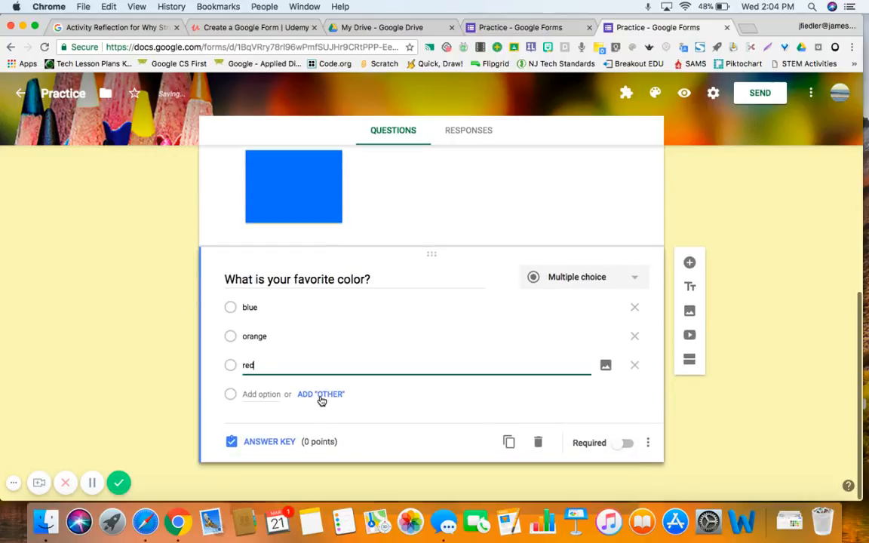
left_click(322, 400)
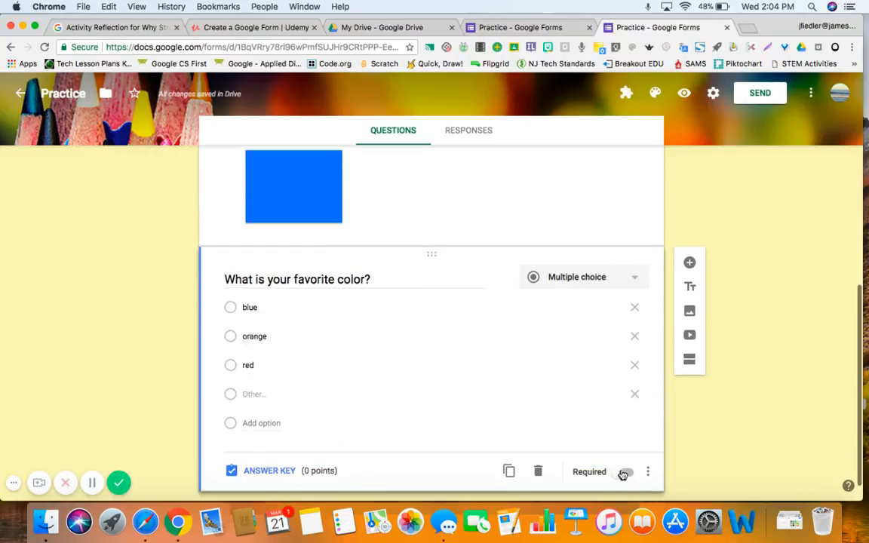
left_click(622, 476)
scroll(484, 409, "down", 1)
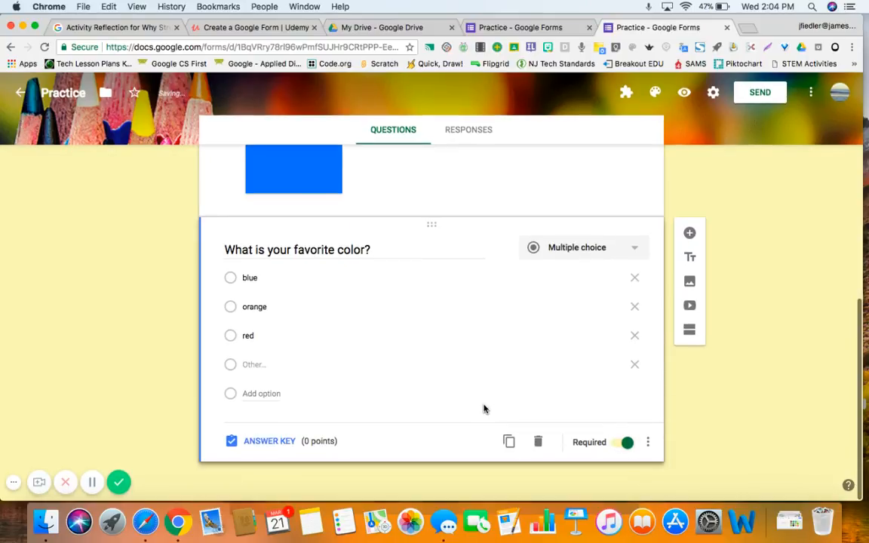
- Preview the form and try the favorite color question by answering "Other" with "pink"
scroll(484, 408, "up", 1)
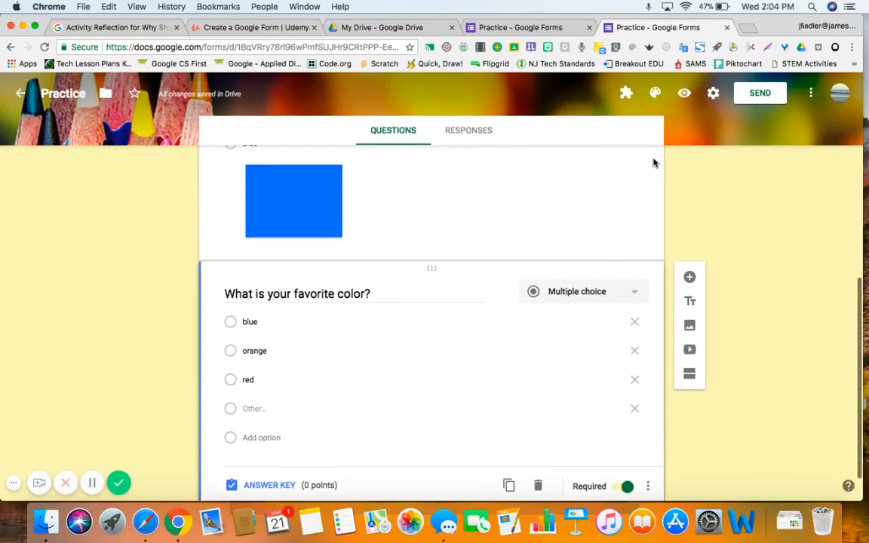
left_click(685, 95)
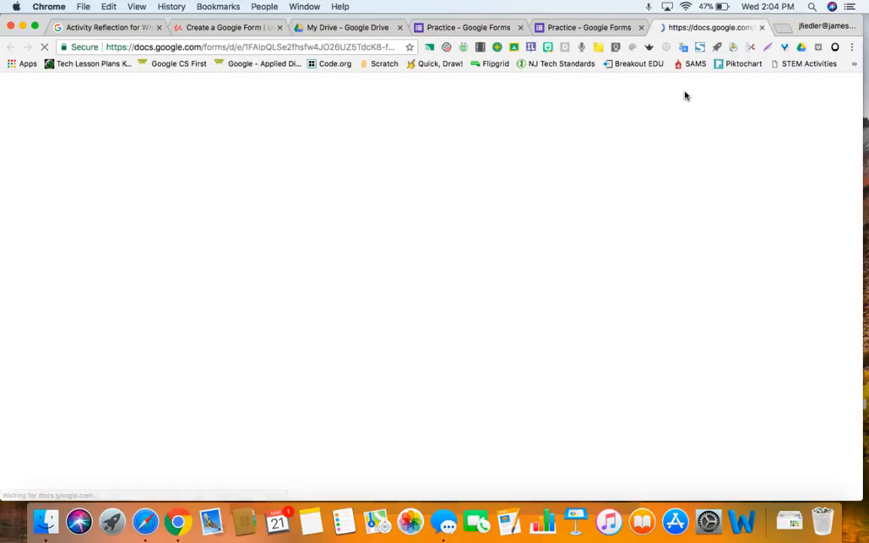
scroll(363, 363, "down", 1)
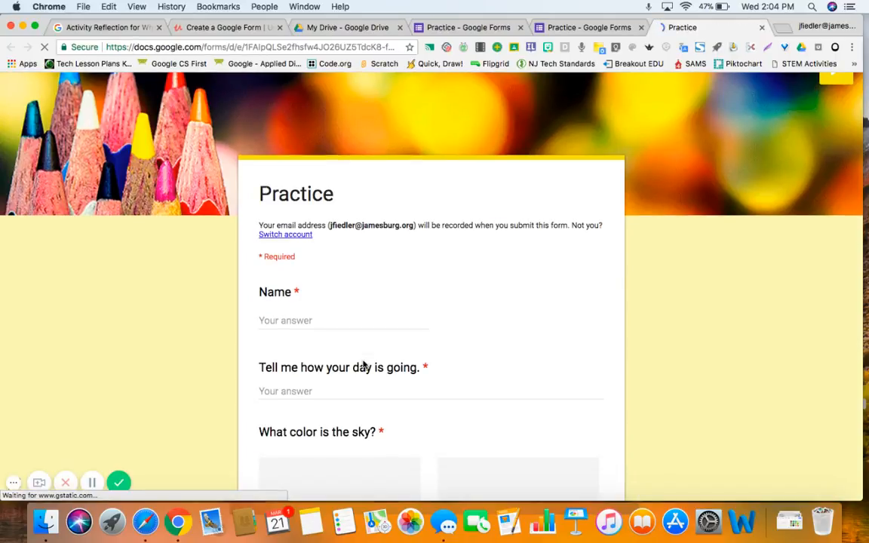
scroll(388, 391, "down", 10)
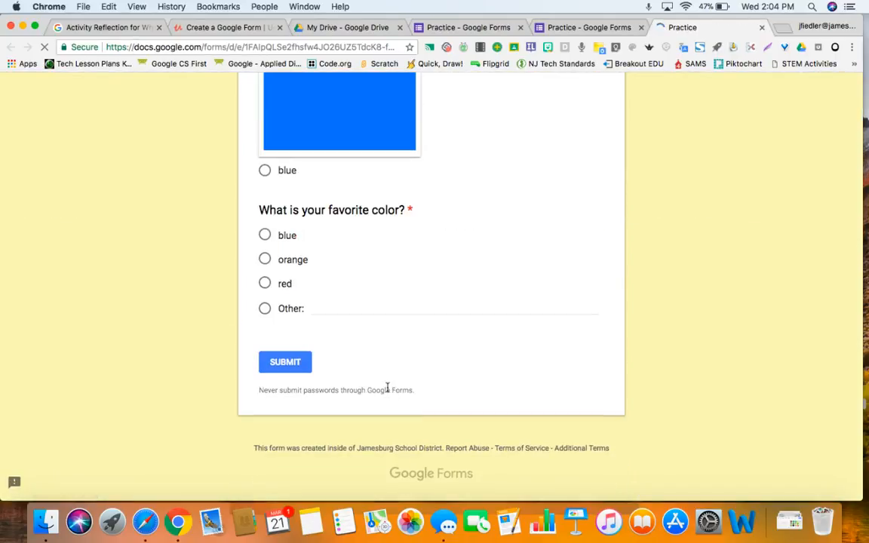
scroll(387, 390, "up", 3)
scroll(388, 390, "down", 2)
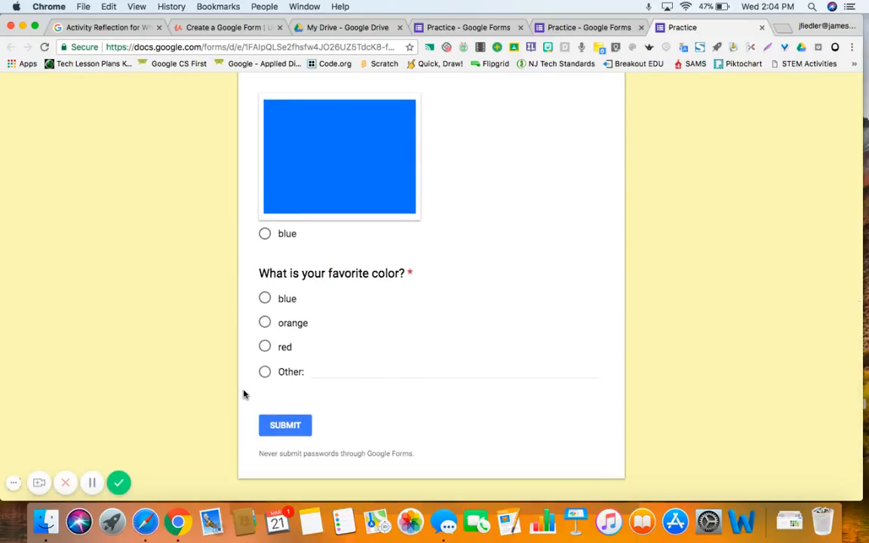
left_click(265, 375)
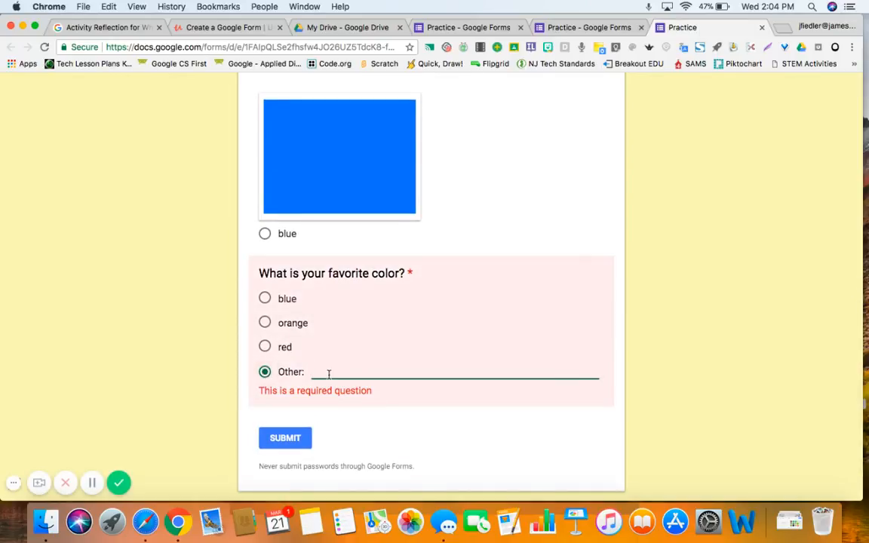
type("pink")
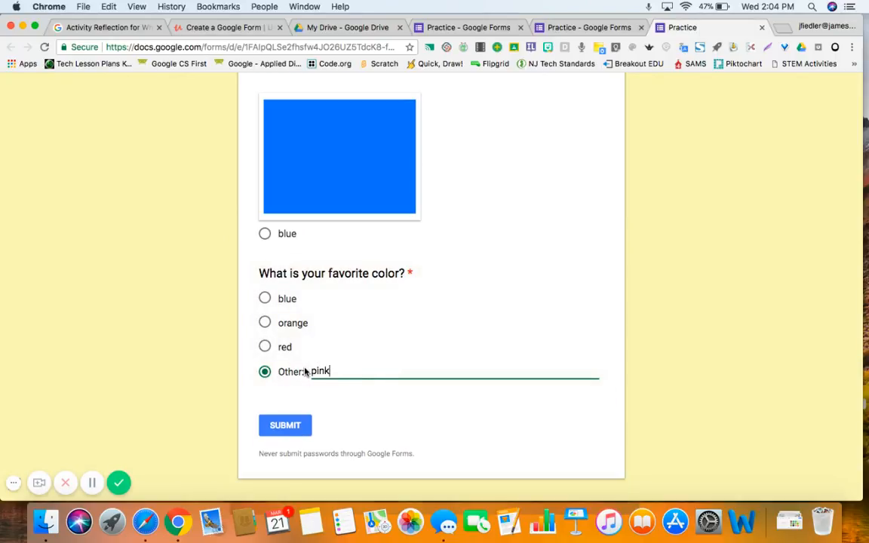
- Leave the preview without submitting the answer and return to editing the form at the favorite color question
scroll(439, 274, "up", 15)
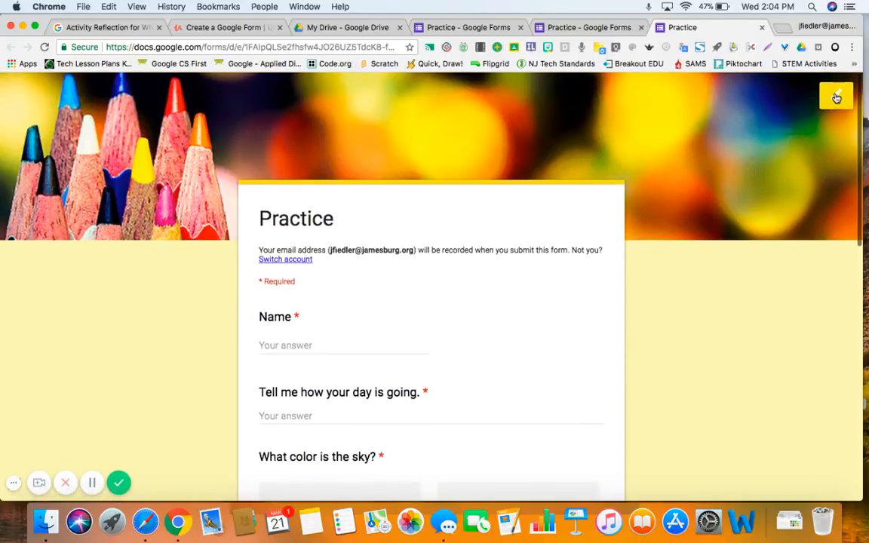
left_click(836, 96)
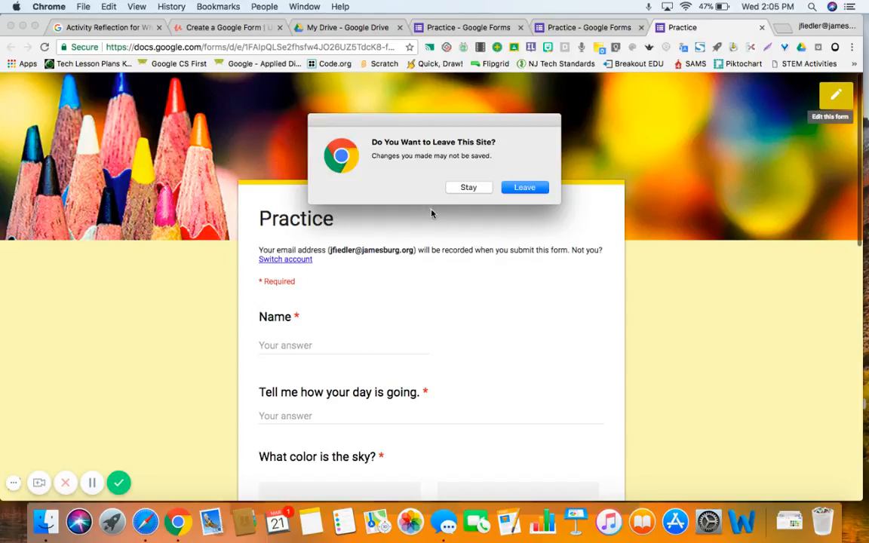
left_click(533, 190)
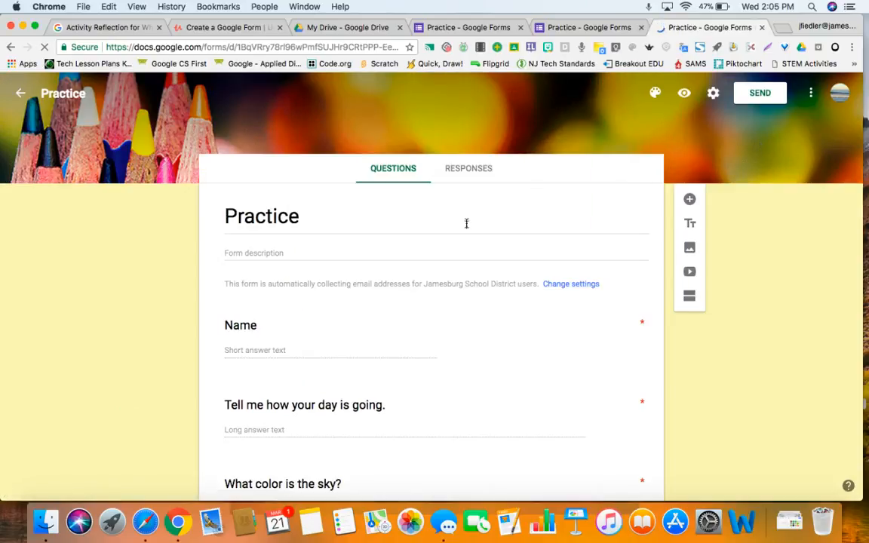
scroll(443, 362, "down", 5)
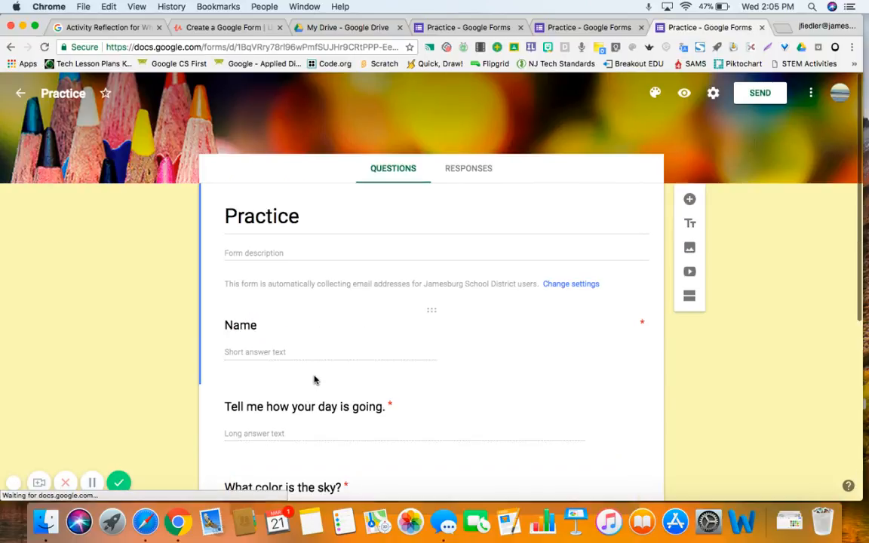
scroll(315, 380, "down", 4)
scroll(315, 380, "down", 3)
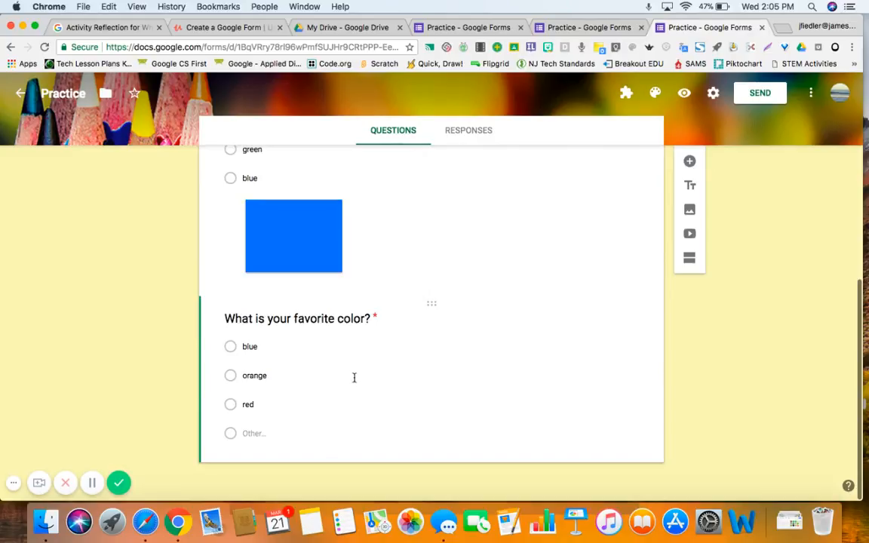
- Add a blank multiple choice question and move it down between the sky color and favorite color questions
left_click(688, 166)
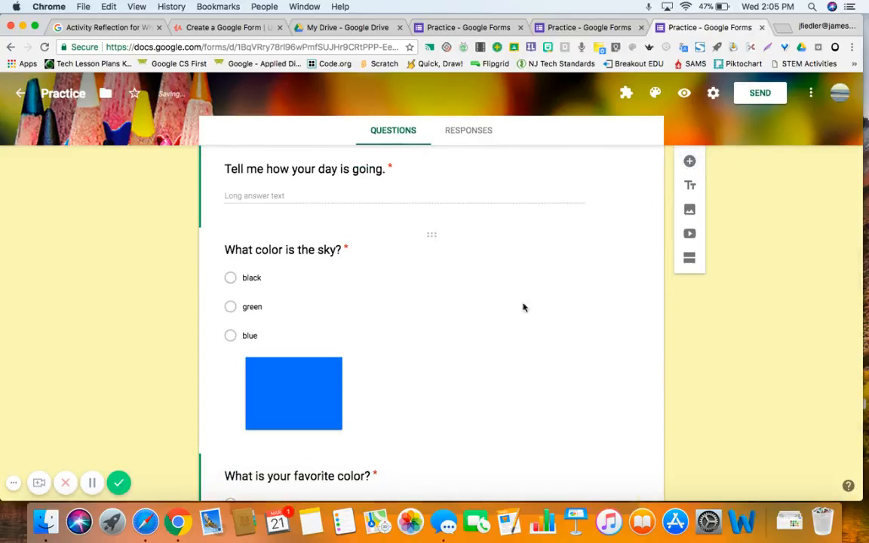
scroll(486, 388, "down", 2)
scroll(485, 387, "up", 1)
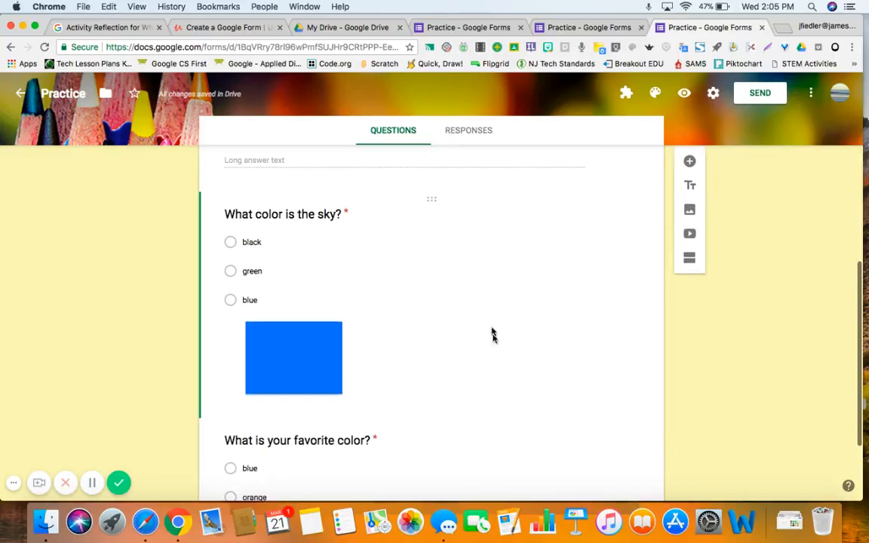
scroll(475, 384, "down", 3)
scroll(475, 385, "up", 7)
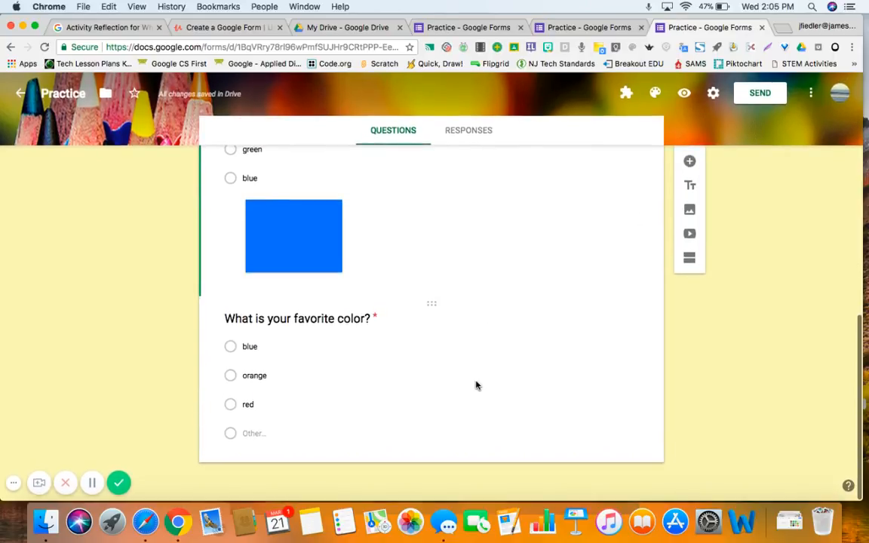
scroll(476, 386, "up", 2)
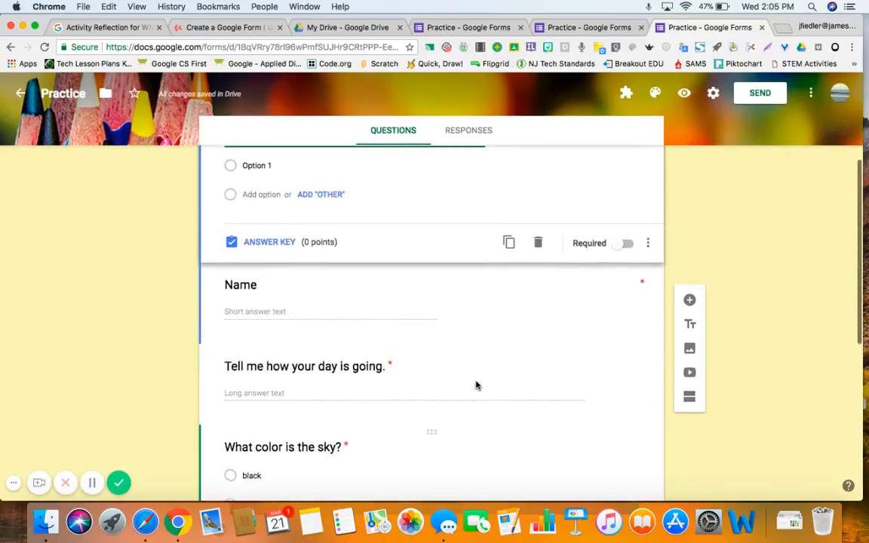
scroll(475, 385, "up", 5)
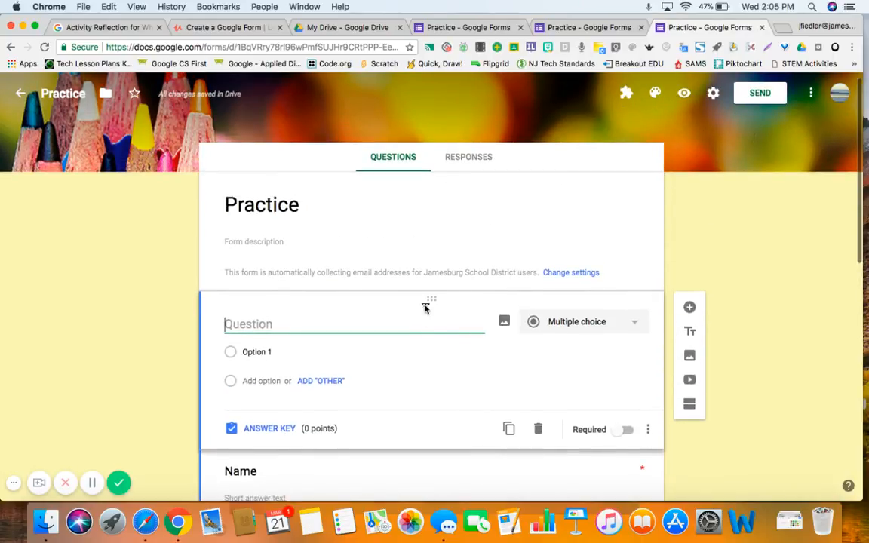
left_click_drag(431, 301, 407, 490)
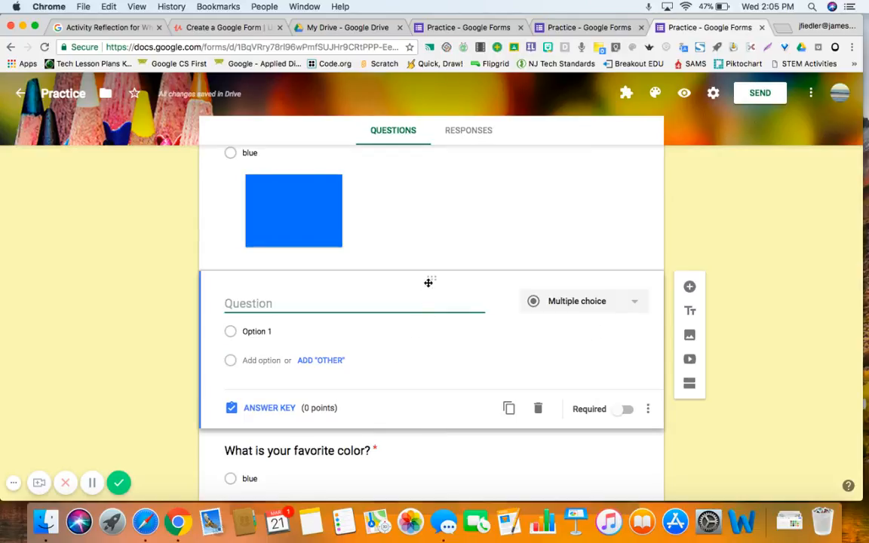
- Reorder the last two questions so the favorite color question comes before the blank question
left_click_drag(429, 283, 411, 468)
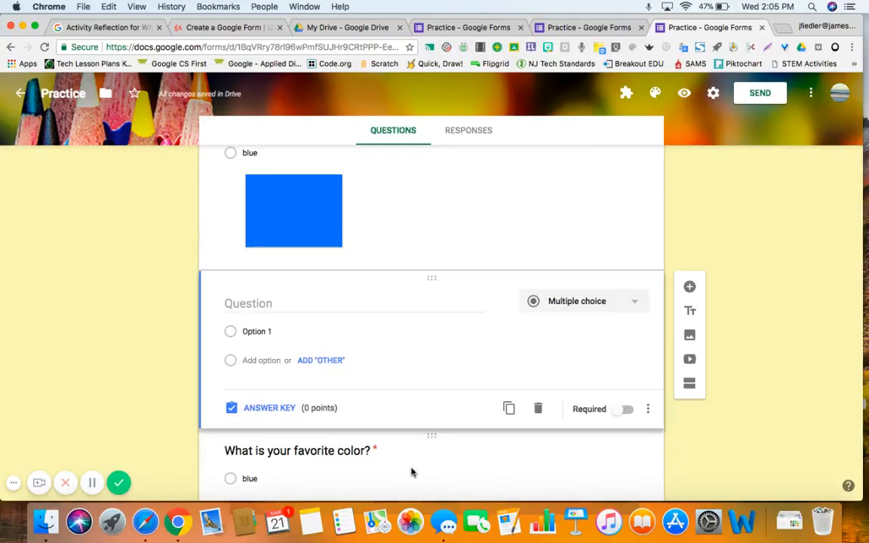
scroll(411, 472, "down", 5)
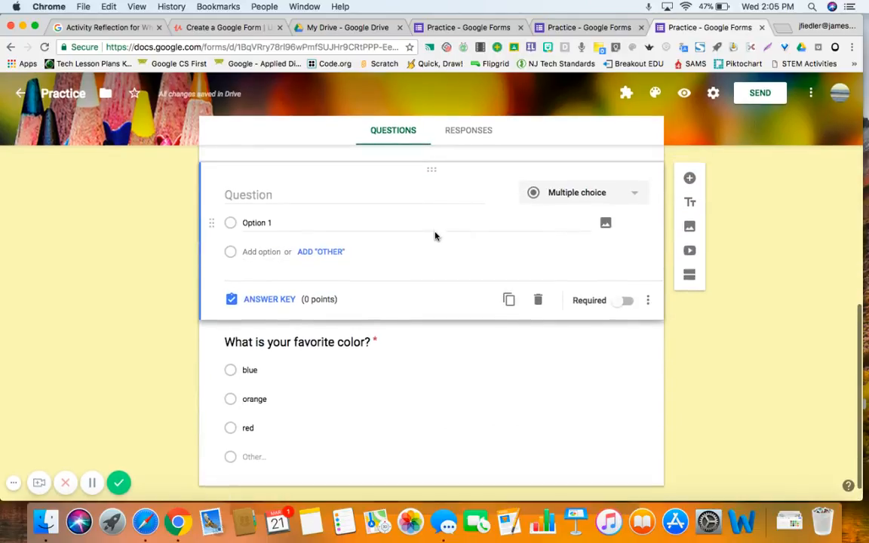
left_click_drag(431, 168, 405, 375)
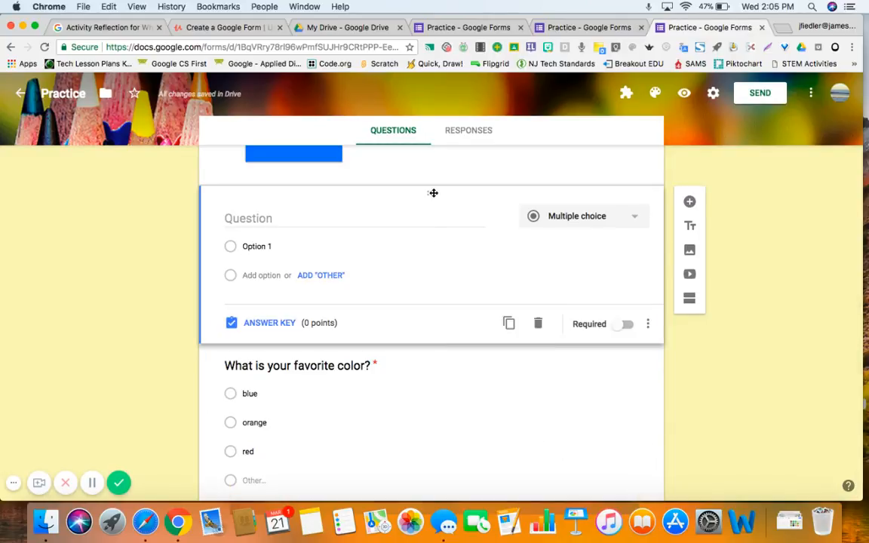
left_click_drag(433, 193, 423, 461)
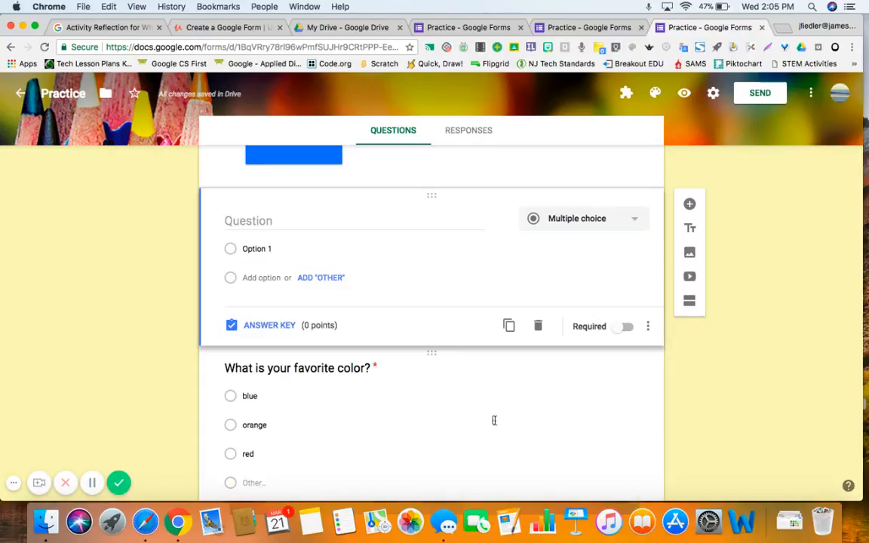
left_click_drag(431, 356, 427, 258)
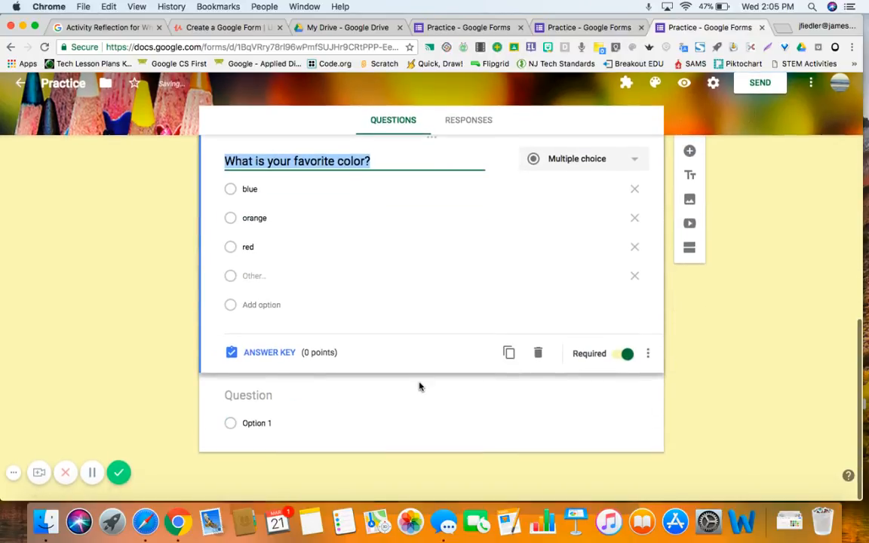
- Change the blank question's type to Checkboxes and title it "What are your favorite foods?"
left_click(382, 417)
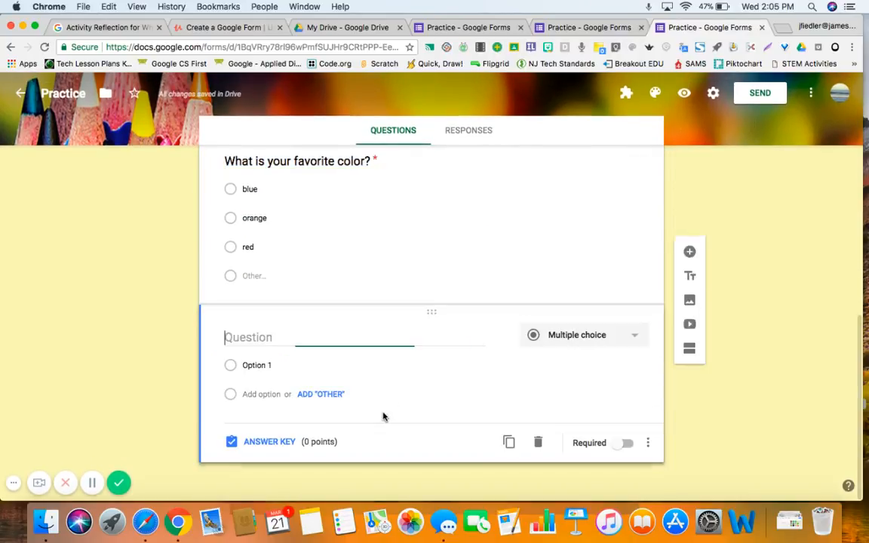
left_click(634, 338)
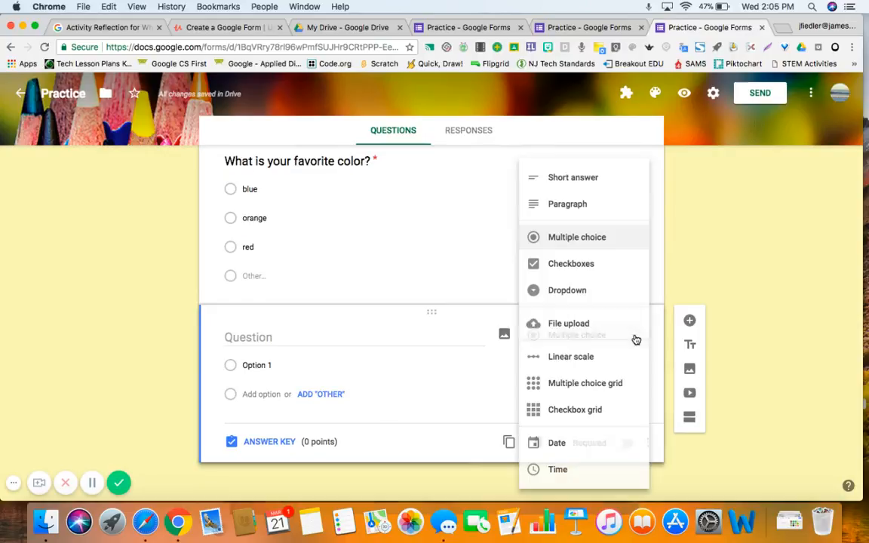
left_click(589, 266)
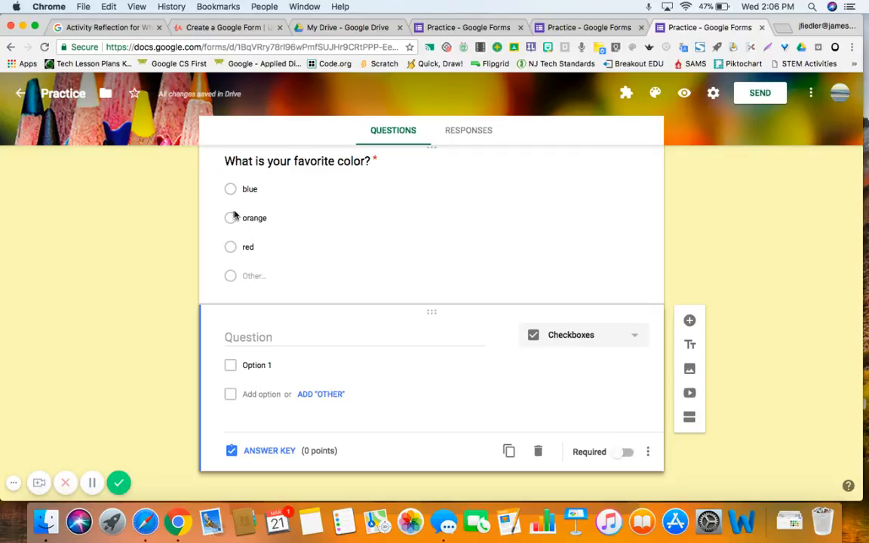
left_click(254, 339)
type("What")
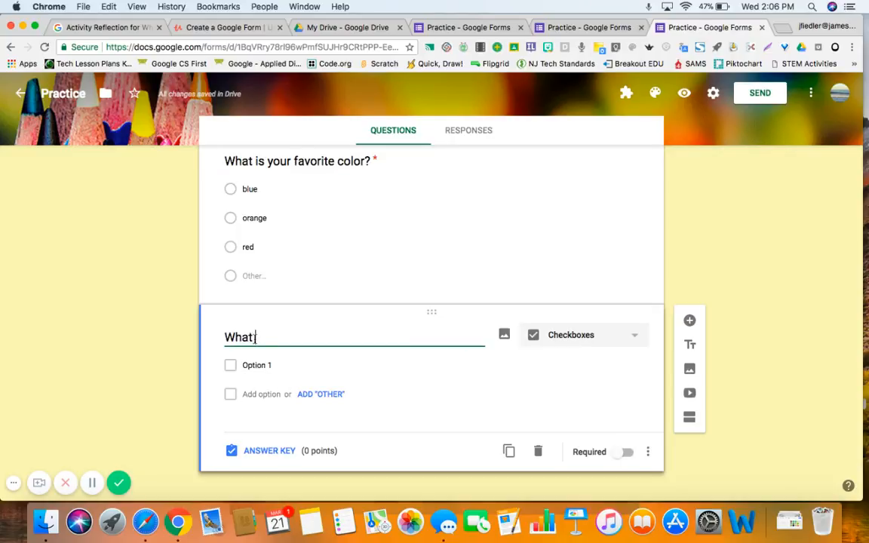
type(" are your favorit")
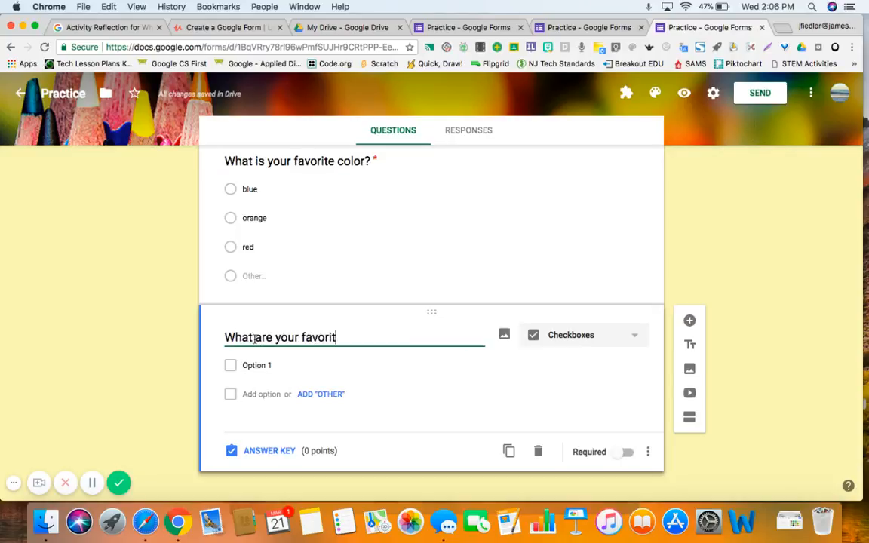
type("e foods?")
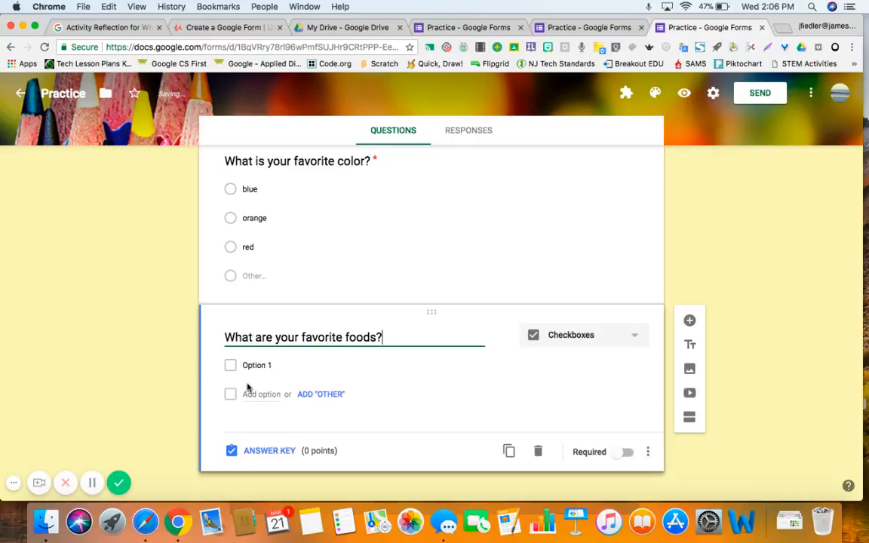
- Give the favorite foods question the options pizza, ice cream and steak, and make it required
left_click(258, 365)
type("pl")
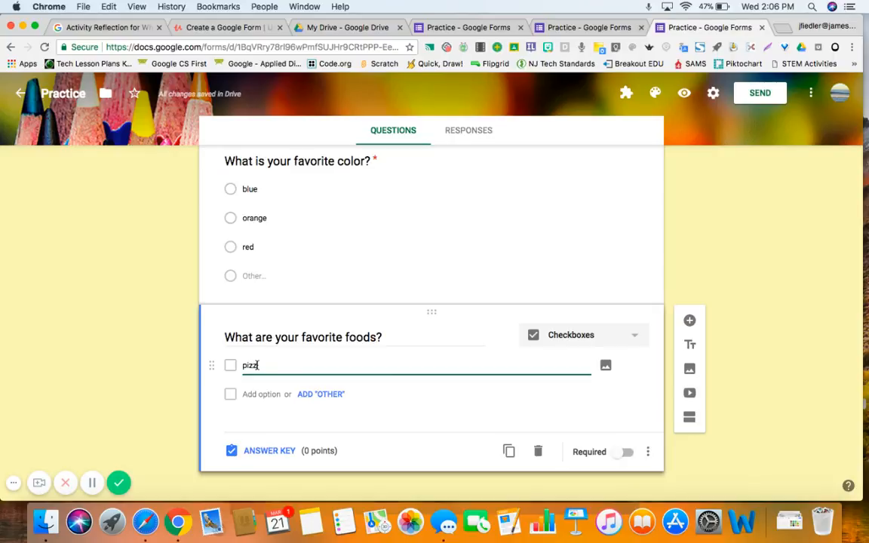
left_click(252, 395)
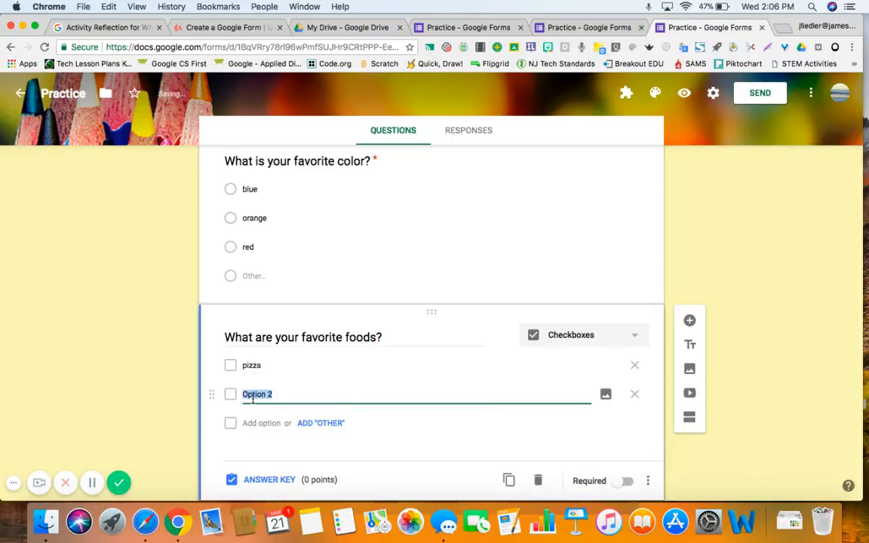
type("ice cream")
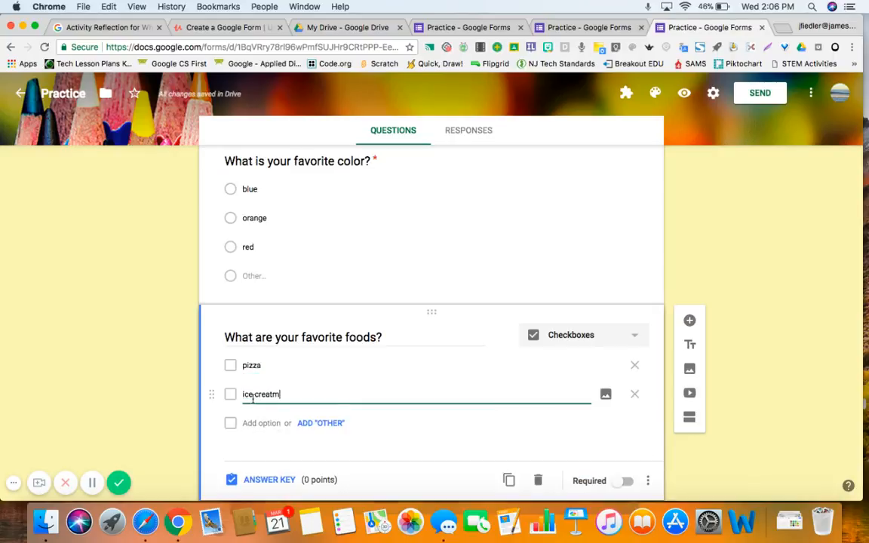
type("m")
left_click(260, 423)
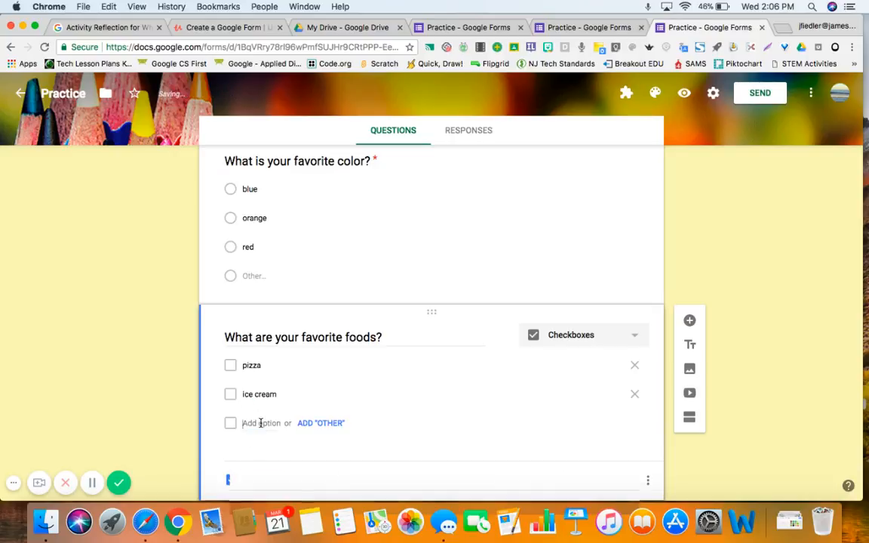
type("steak")
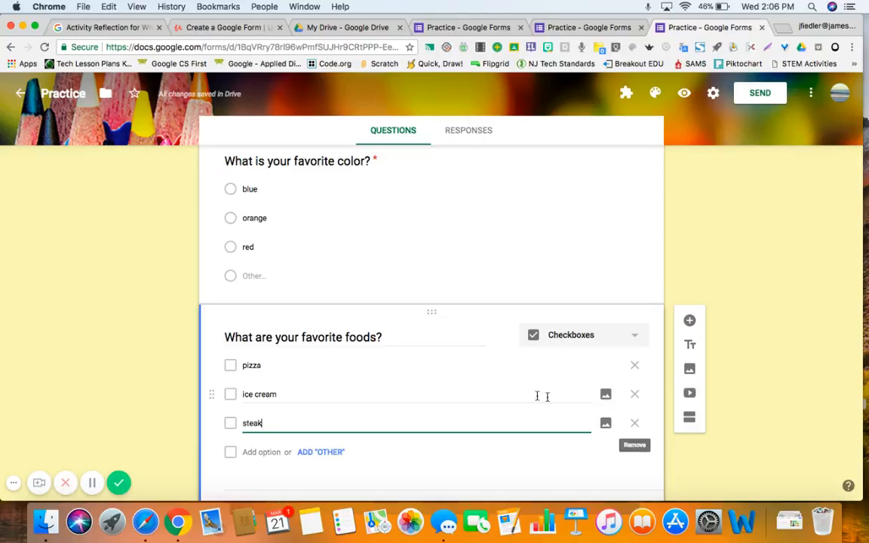
scroll(495, 390, "down", 2)
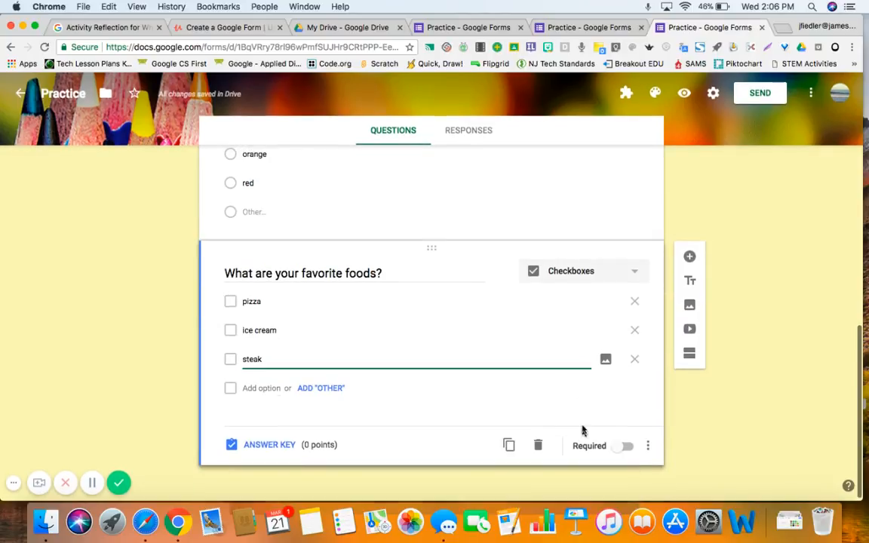
left_click(620, 449)
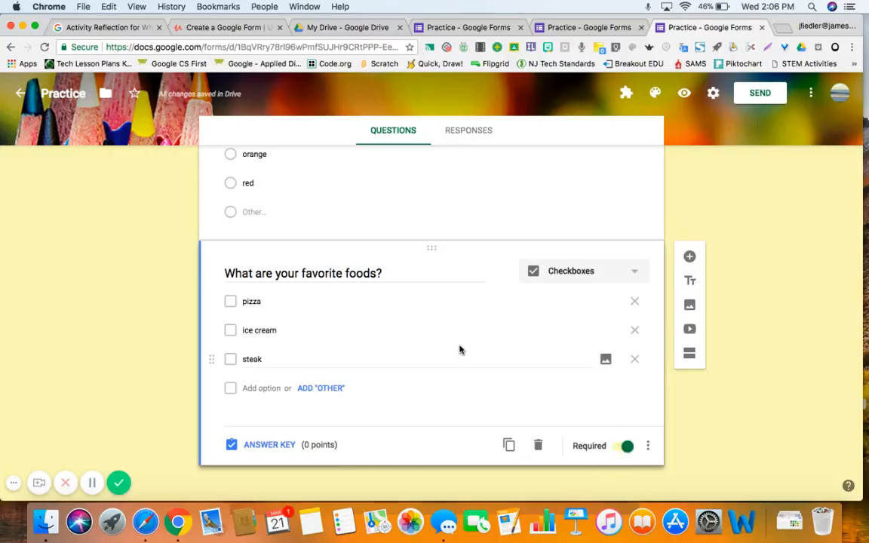
- In the sky color question's answer key, mark blue as the correct answer and set its value to 3 points
scroll(460, 349, "up", 5)
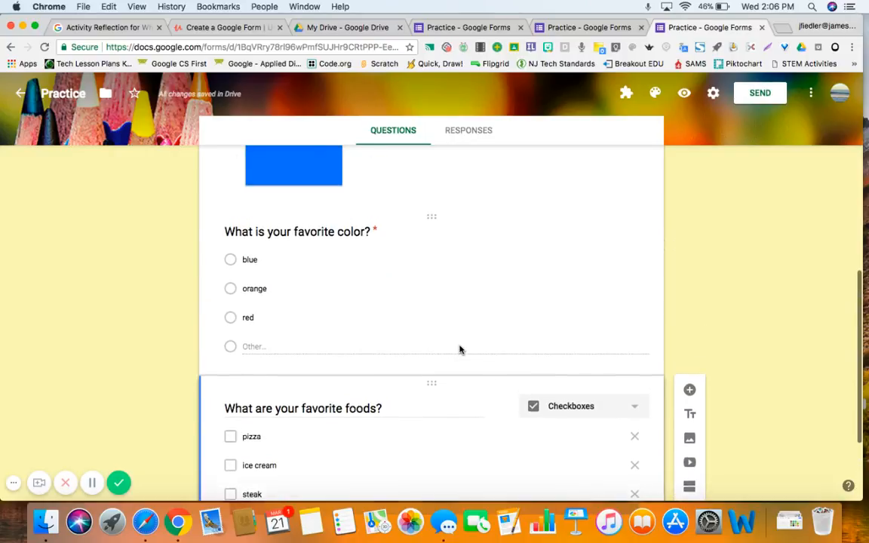
scroll(460, 349, "up", 3)
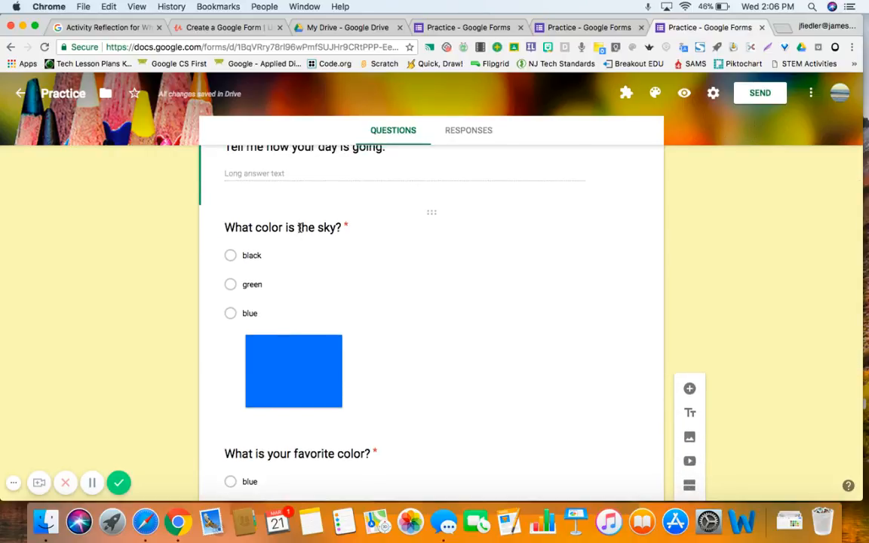
left_click(298, 259)
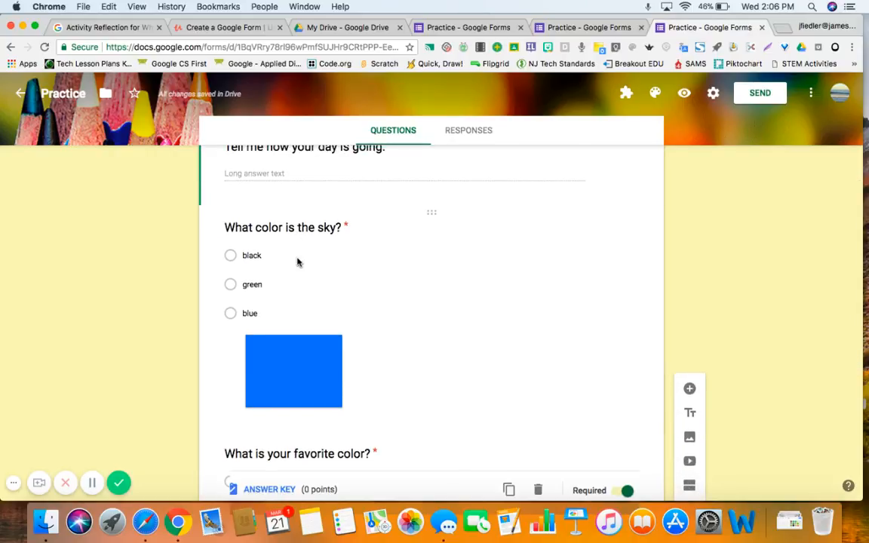
scroll(390, 333, "down", 2)
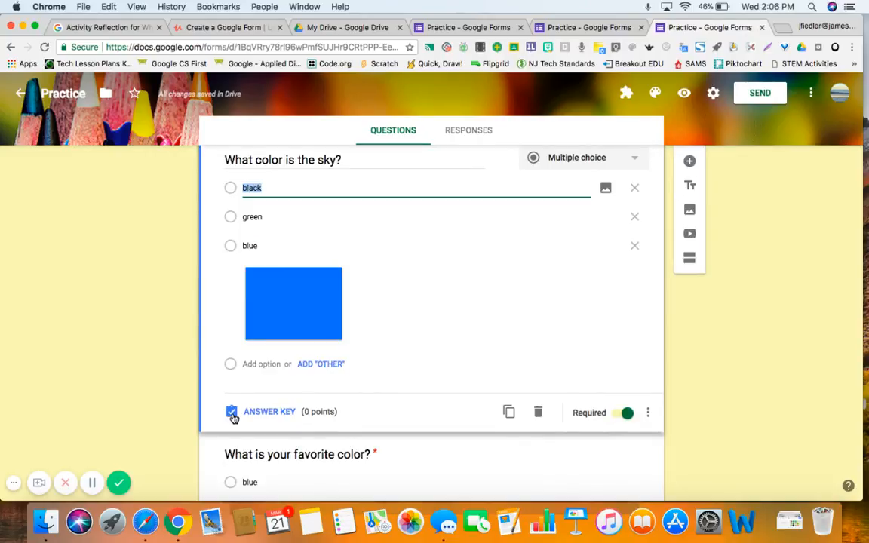
left_click(269, 413)
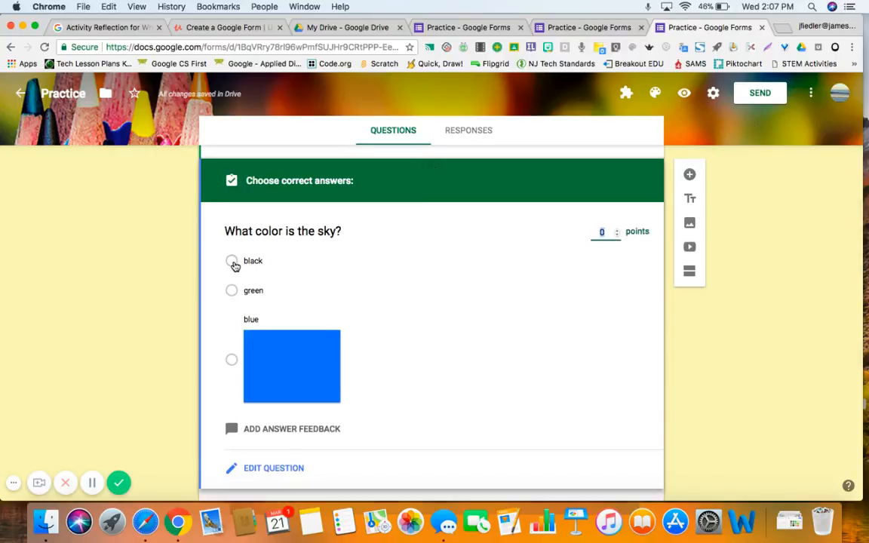
left_click(232, 361)
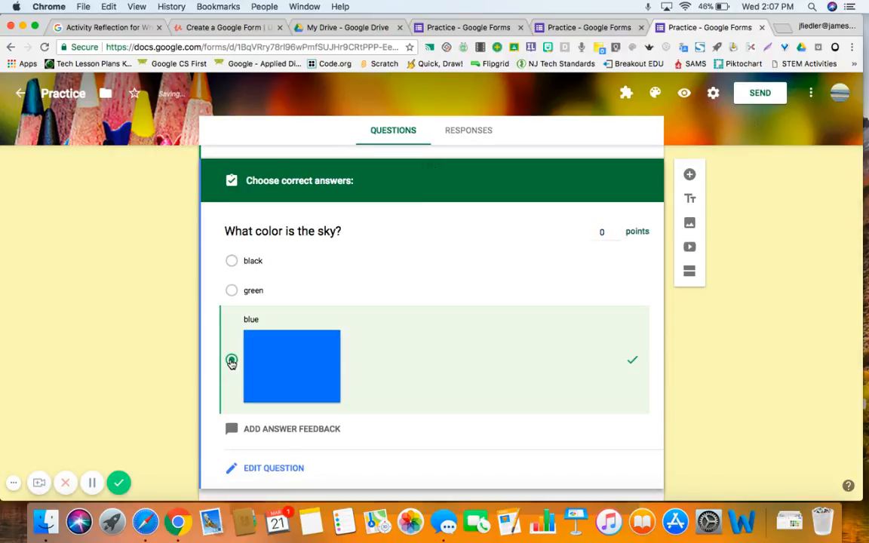
double_click(617, 230)
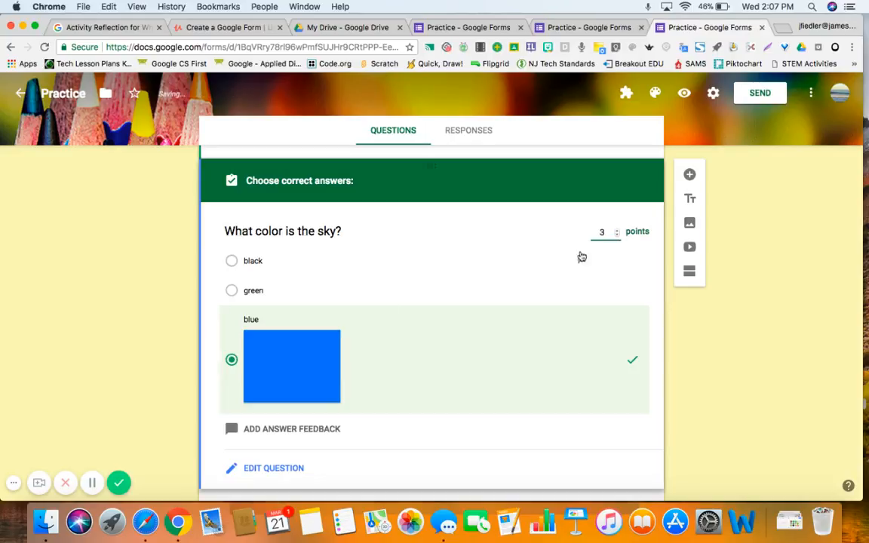
- Add the feedback "Yes!" for correct answers to the sky color question and save it
scroll(432, 345, "down", 1)
scroll(433, 344, "down", 2)
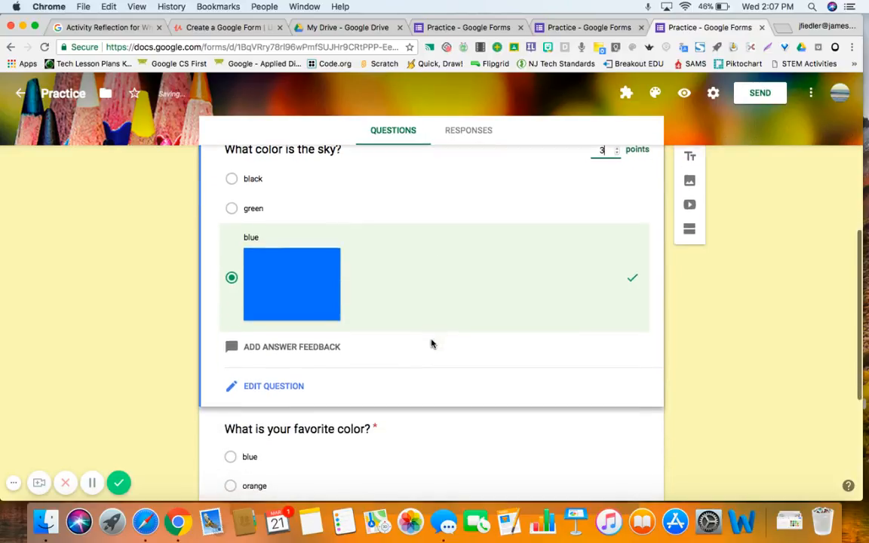
left_click(272, 354)
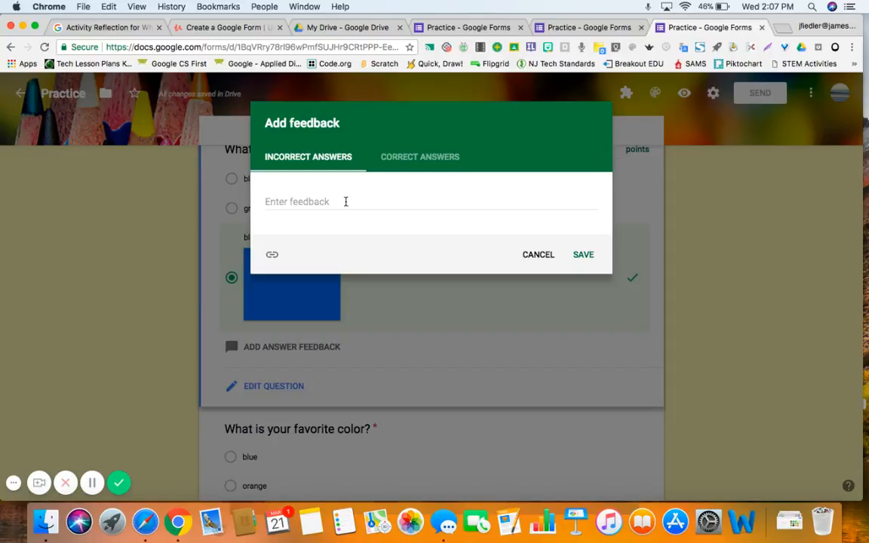
left_click(413, 159)
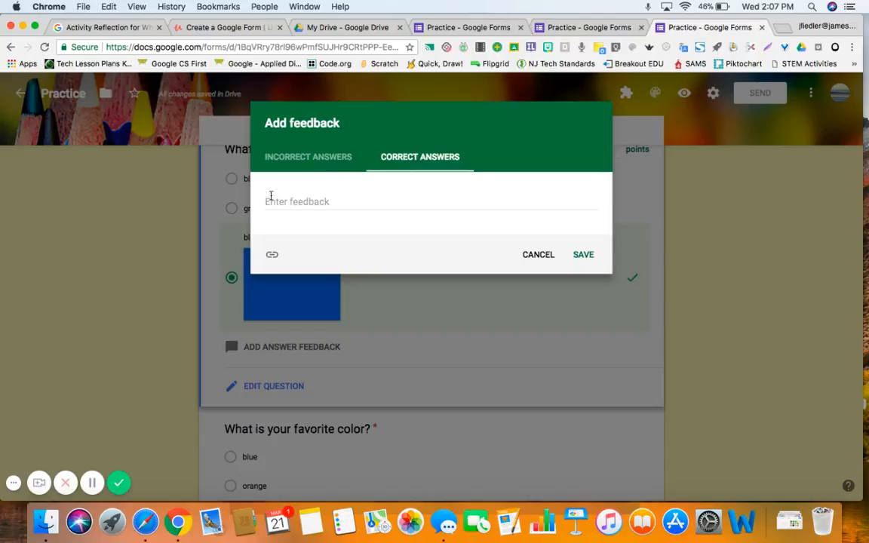
left_click(303, 198)
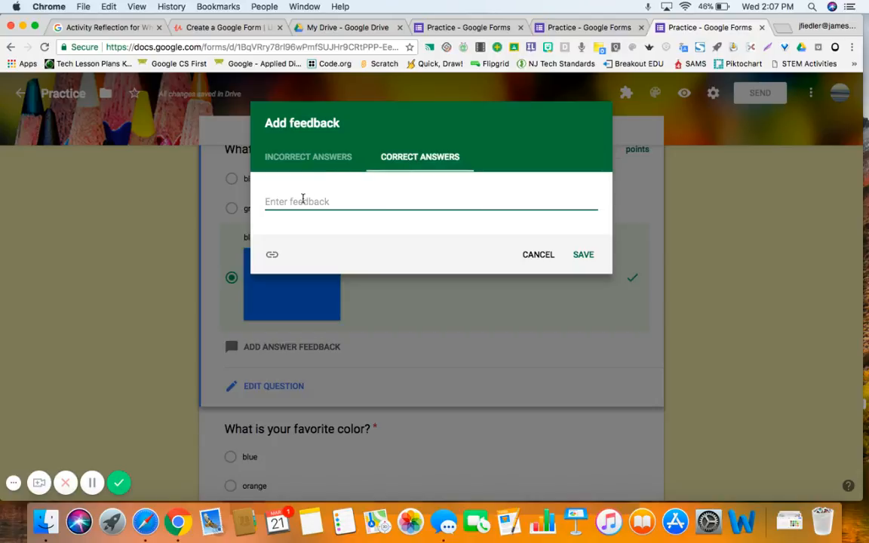
type("Yes!")
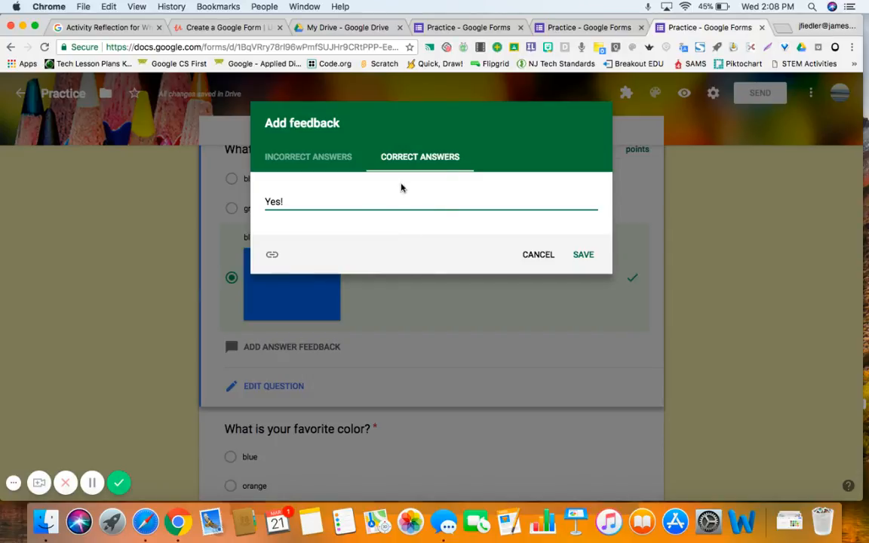
left_click(582, 257)
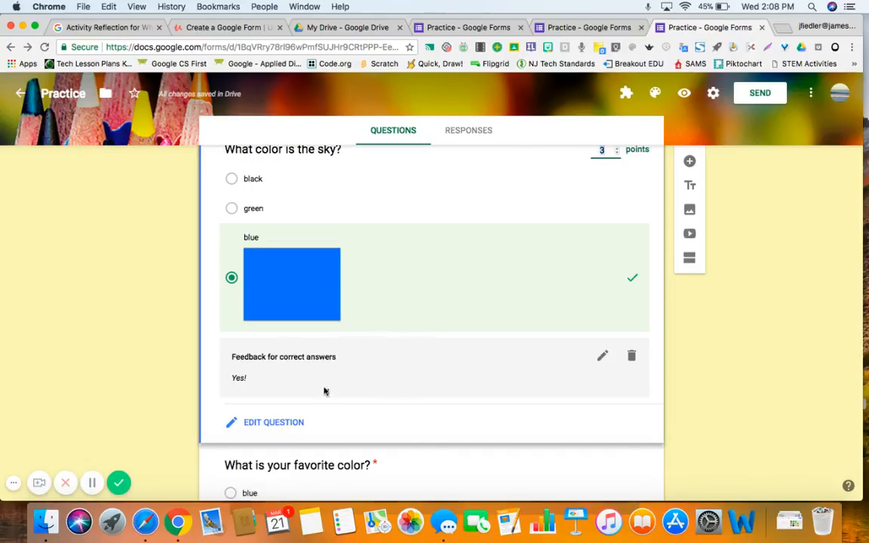
- Add a Dropdown question after the favorite foods question and title it "What color is the sky?"
scroll(424, 386, "up", 2)
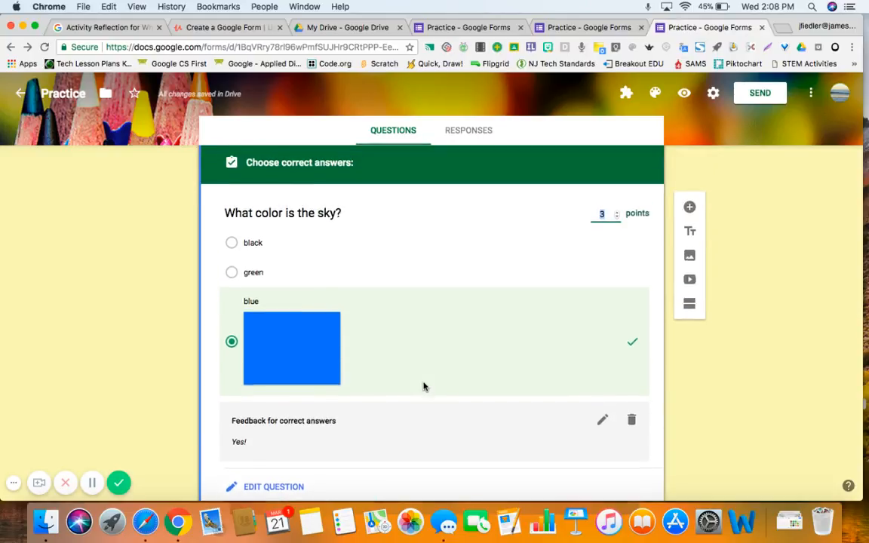
scroll(423, 386, "down", 4)
scroll(423, 386, "down", 5)
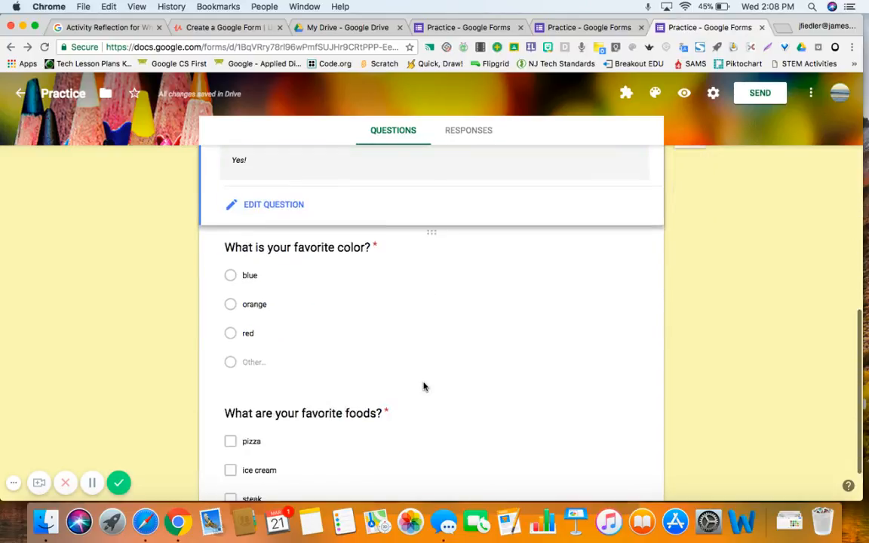
left_click(423, 386)
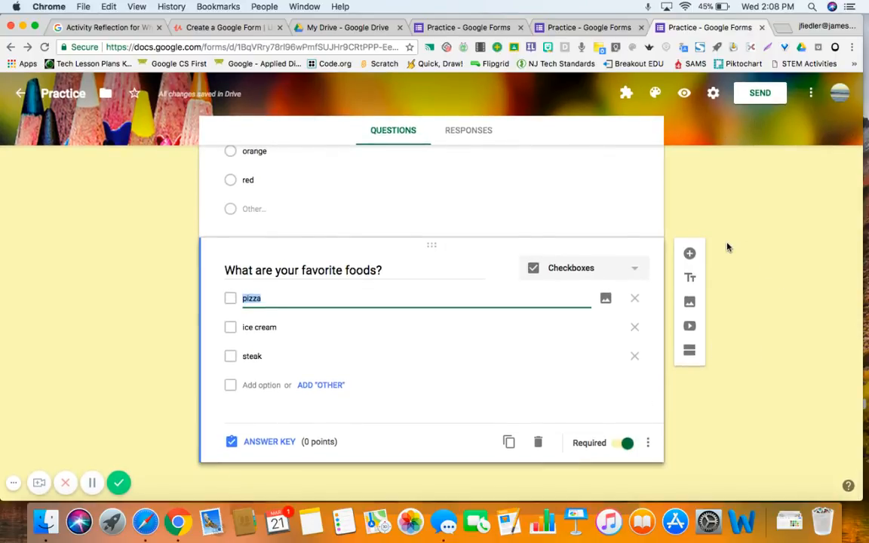
left_click(690, 253)
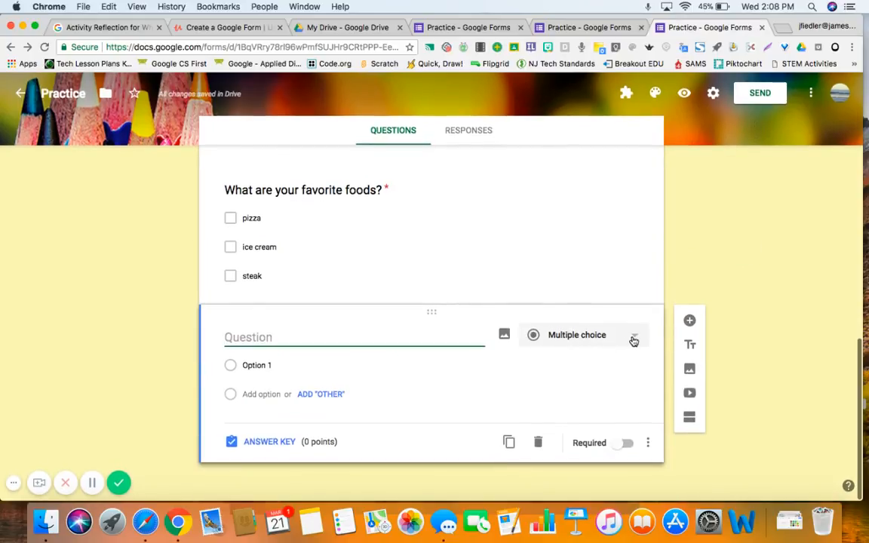
left_click(632, 341)
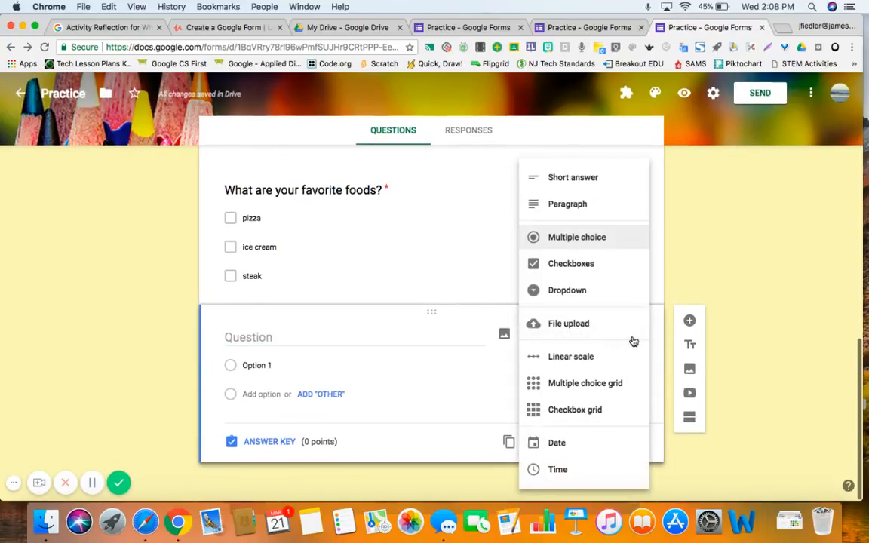
left_click(587, 298)
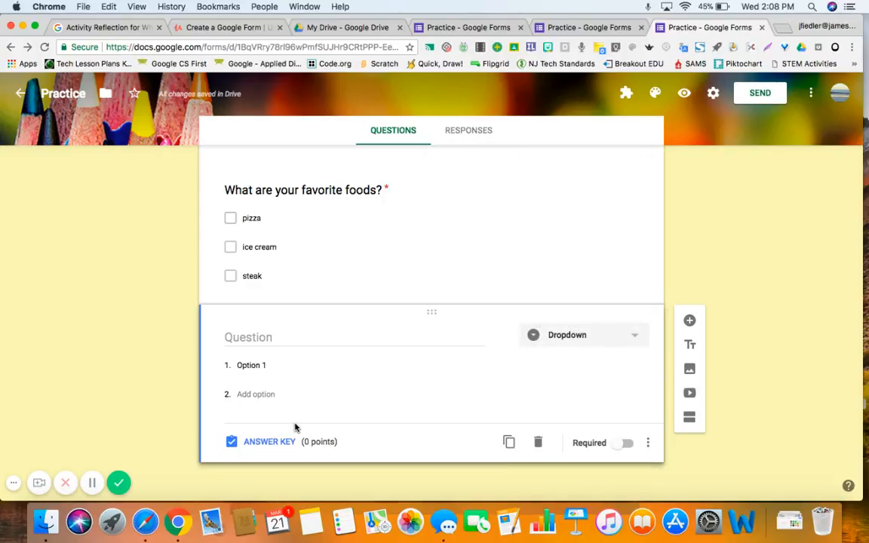
left_click(251, 340)
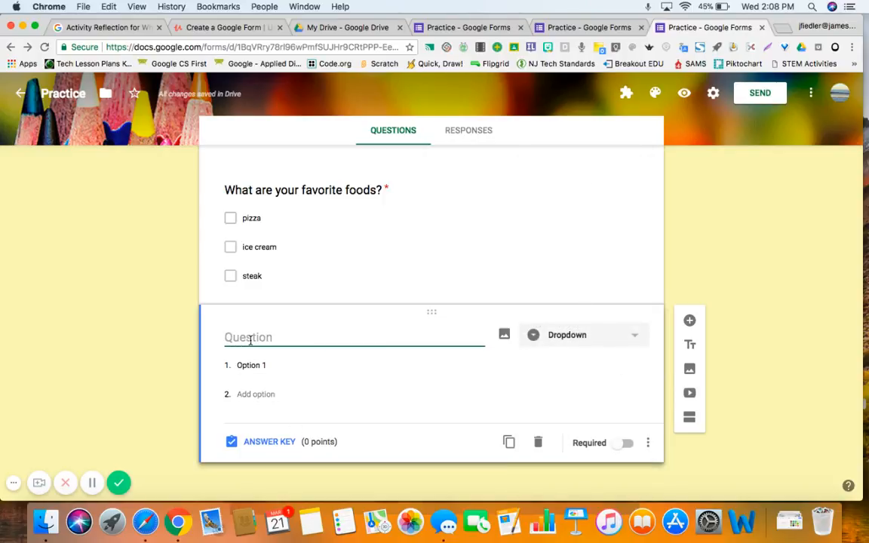
type("What")
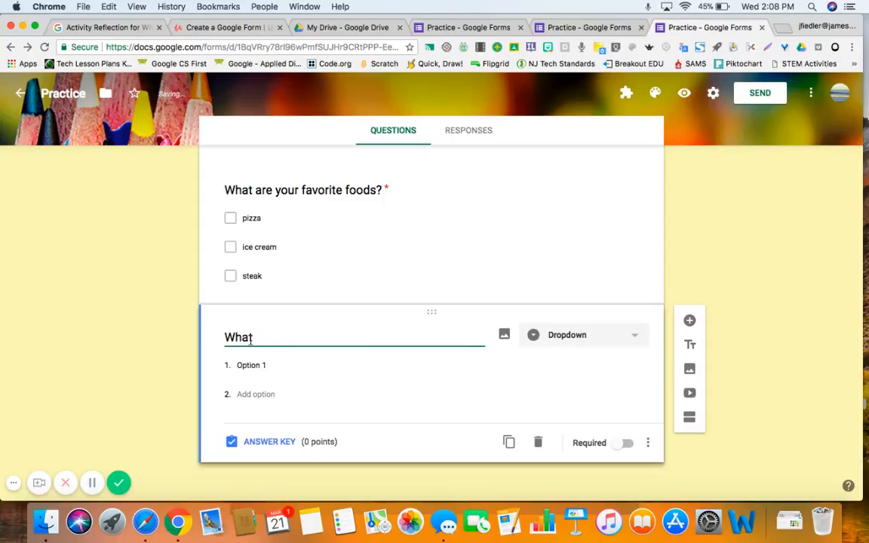
type(" color is the sky?")
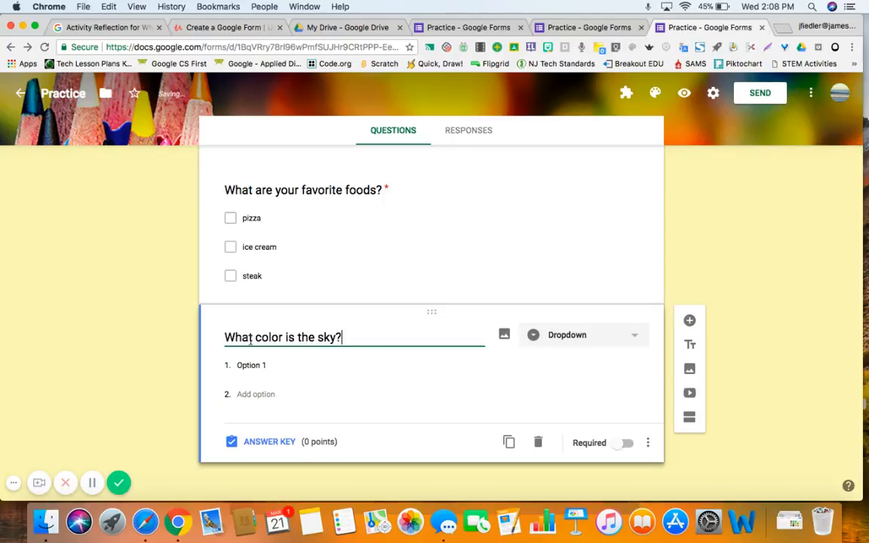
- Give the dropdown question the options blue, green and red, and make it required
left_click(249, 367)
type("blue")
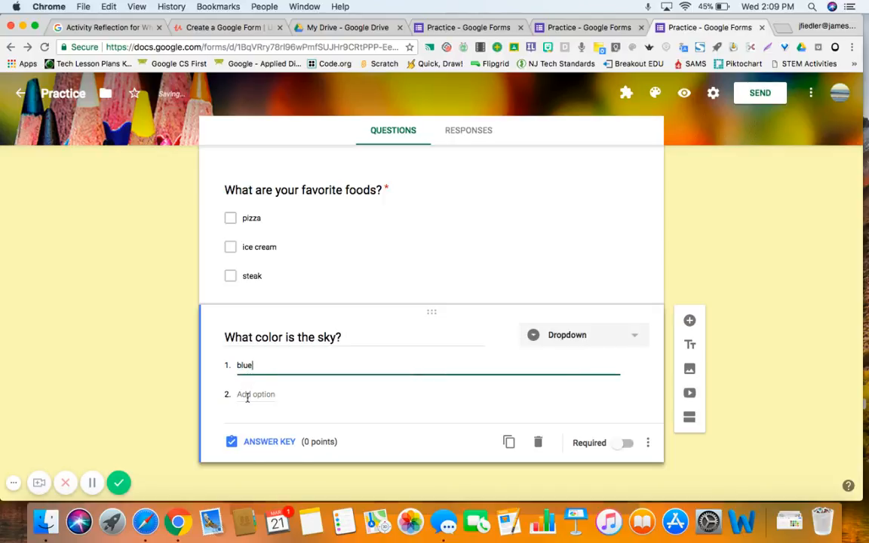
left_click(247, 395)
type("g")
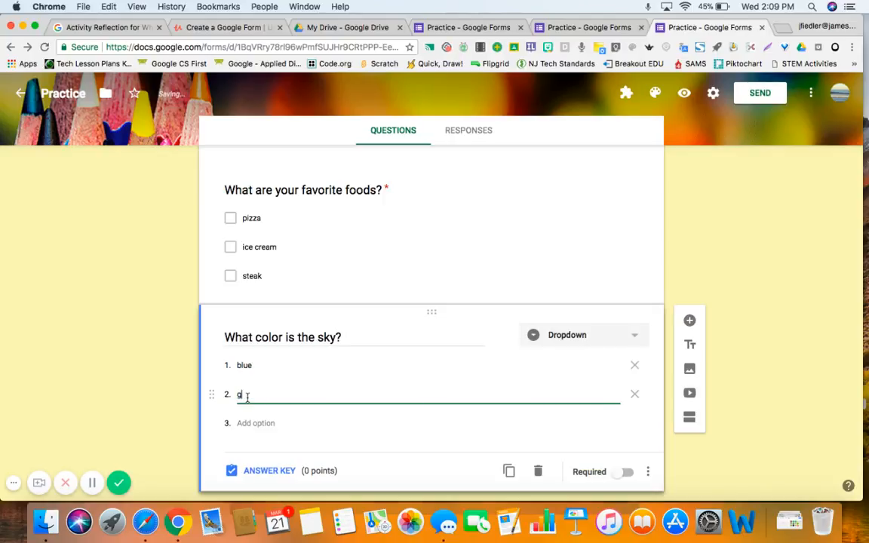
type("reen")
left_click(251, 424)
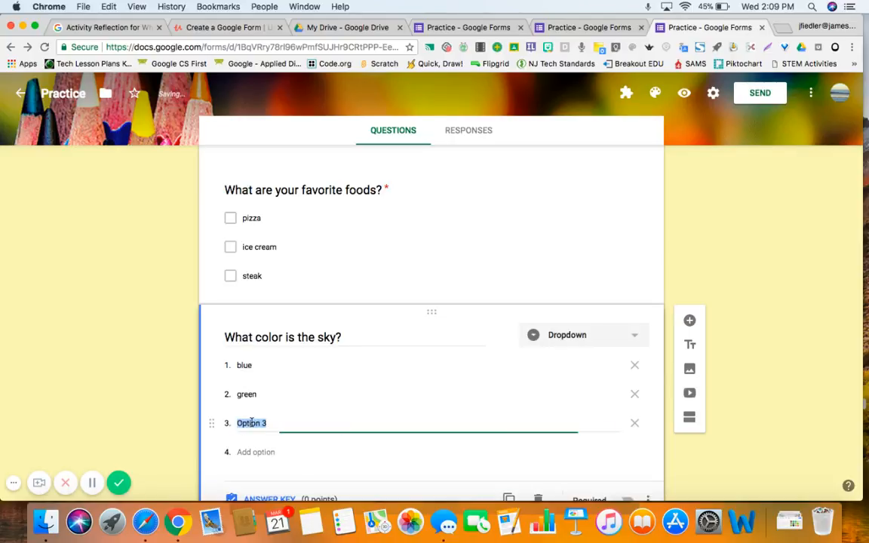
type("red")
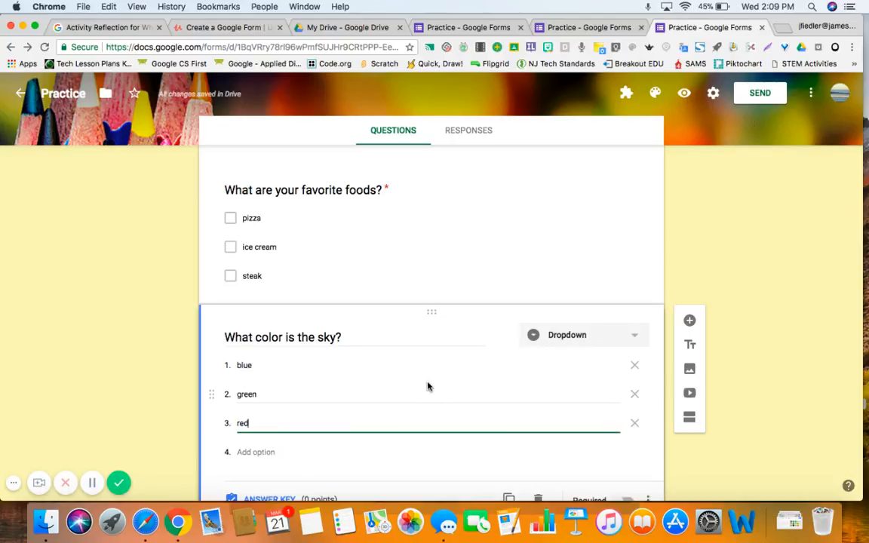
scroll(429, 382, "down", 2)
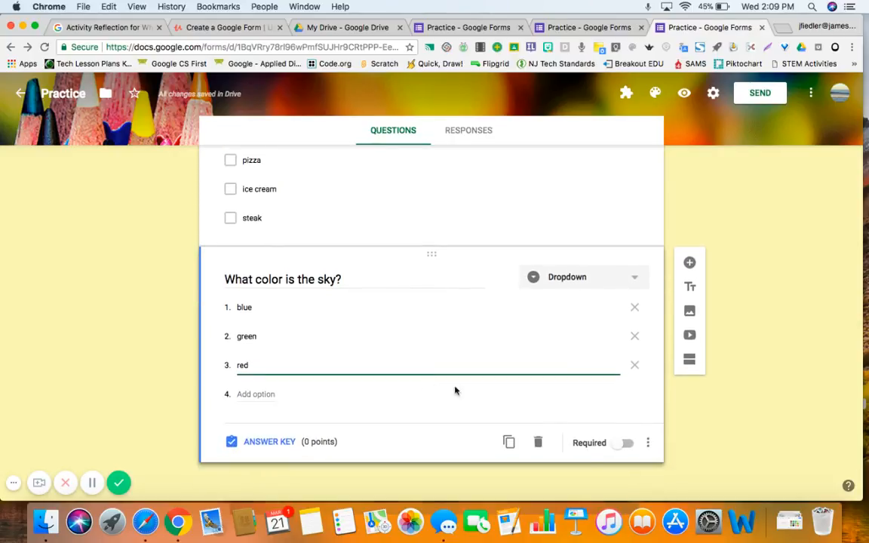
left_click(617, 446)
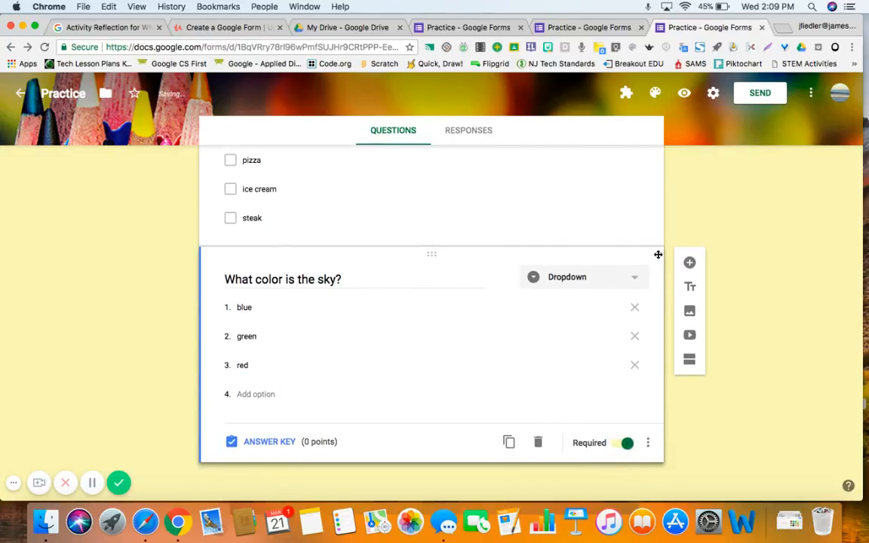
- Preview the form and look through all its questions, including the choices in the sky color dropdown
scroll(658, 255, "up", 10)
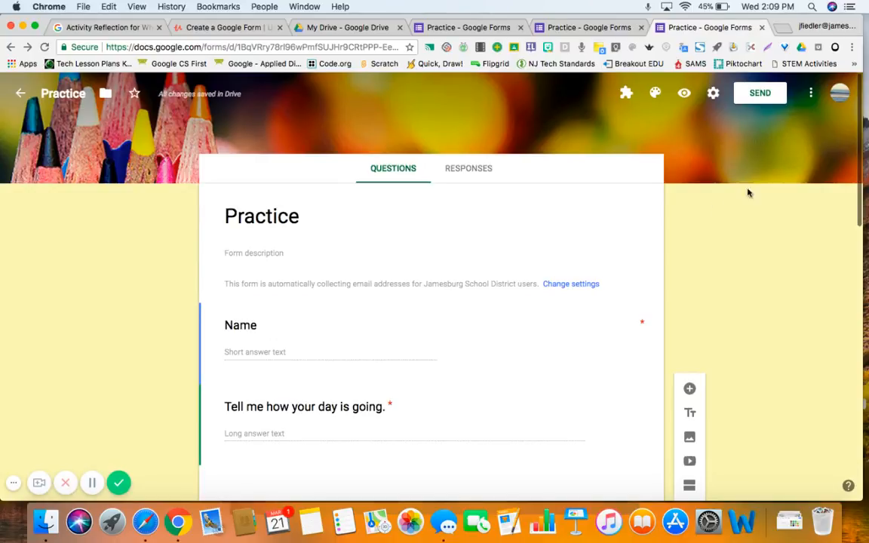
left_click(684, 93)
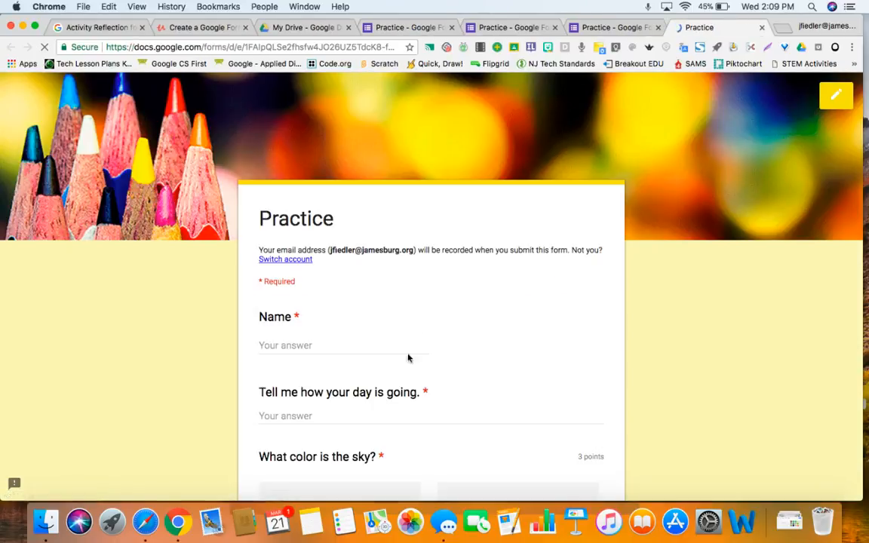
scroll(397, 404, "down", 3)
scroll(397, 405, "down", 1)
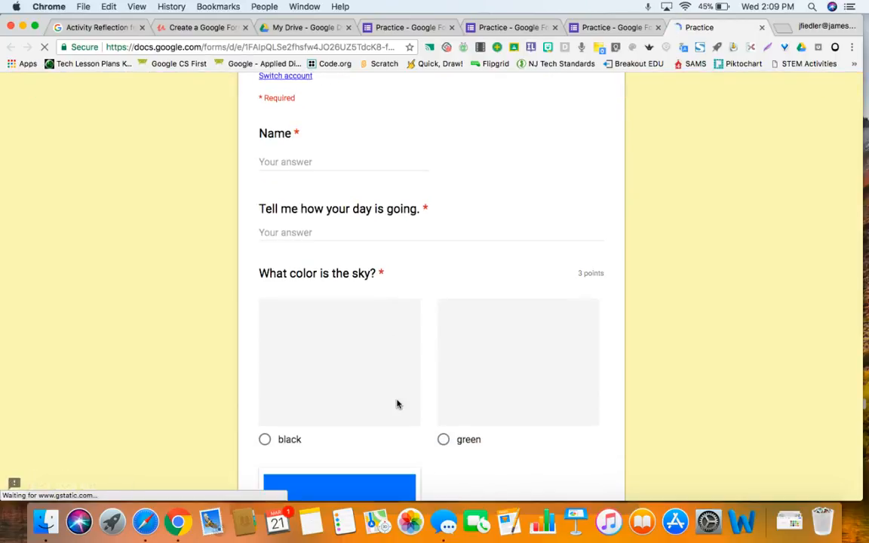
scroll(377, 340, "down", 1)
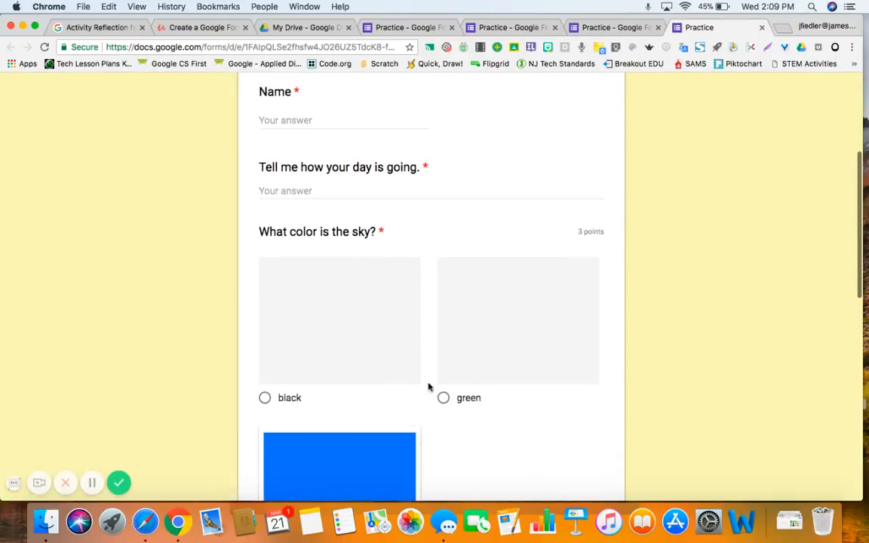
scroll(486, 427, "down", 2)
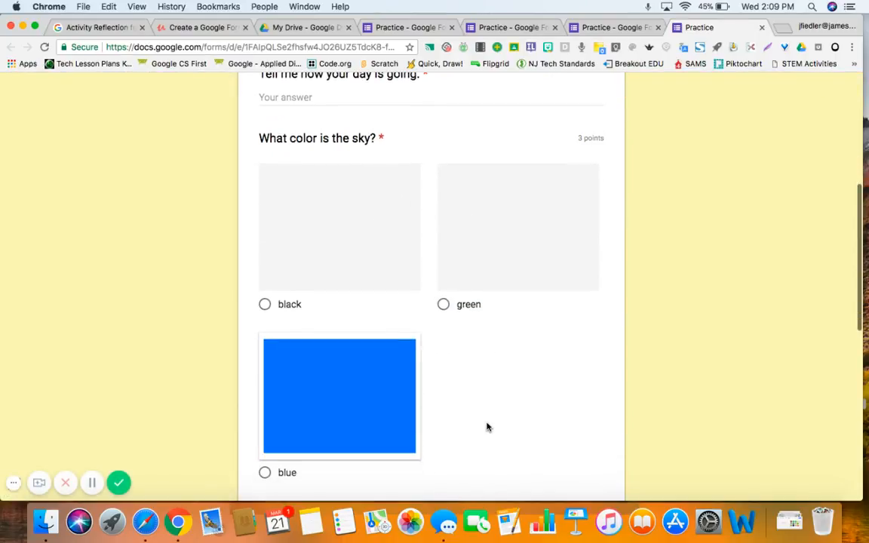
scroll(474, 406, "down", 12)
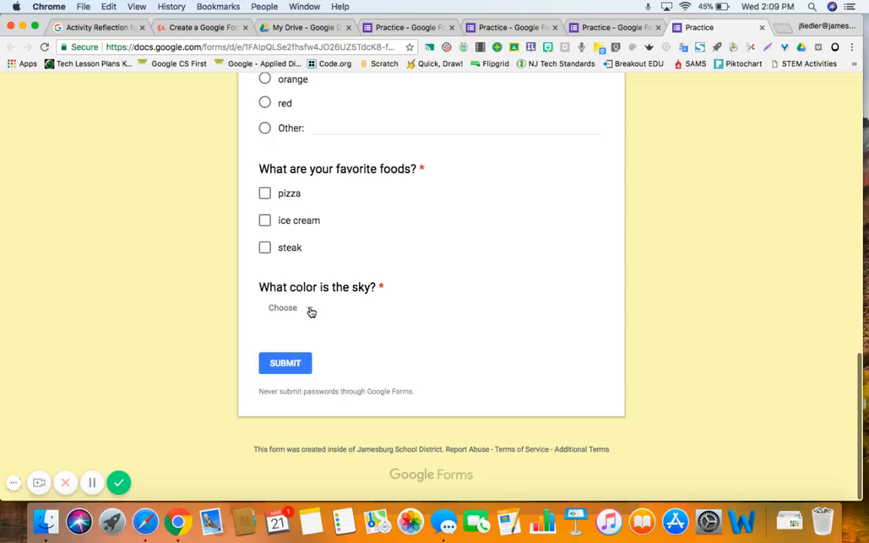
left_click(310, 312)
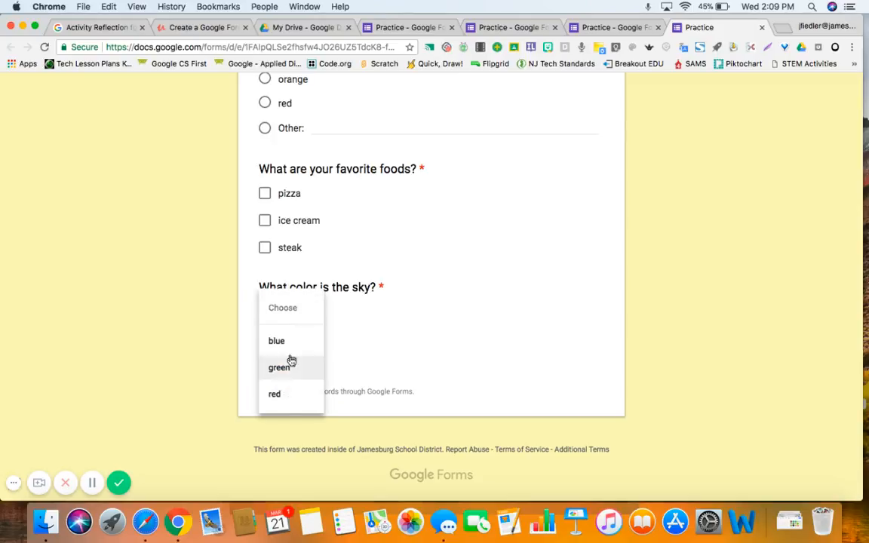
left_click(411, 295)
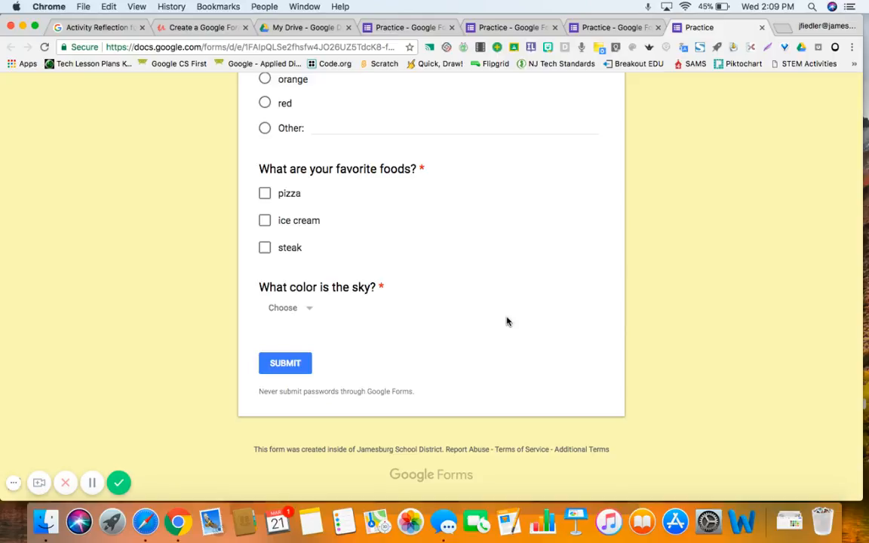
scroll(507, 321, "up", 15)
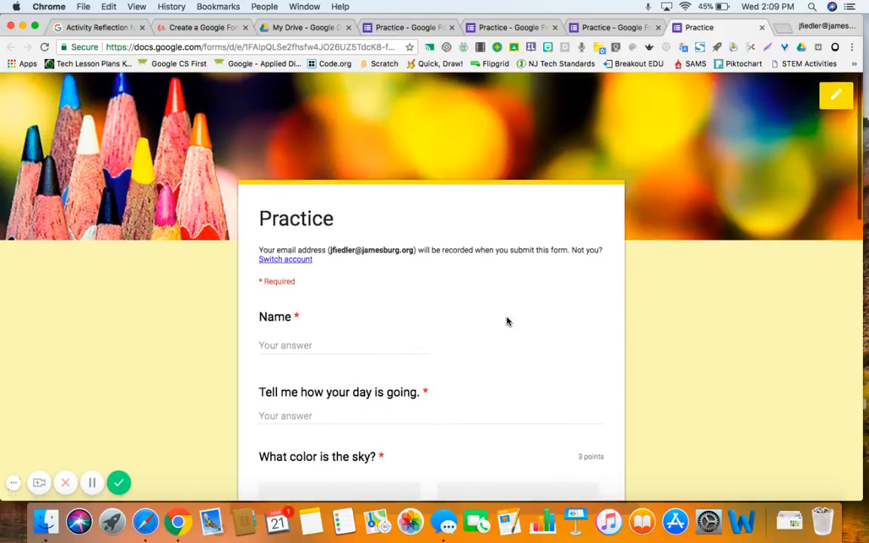